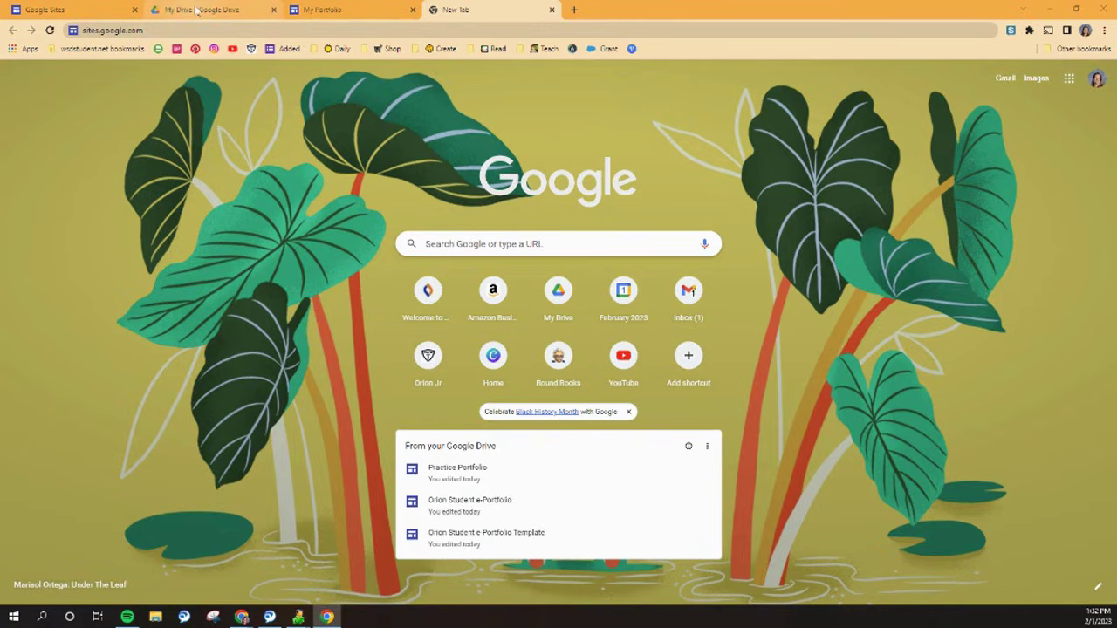
# Step: Switch to Google Drive and create a new folder named Portfolio in My Drive
pyautogui.click(157, 11)
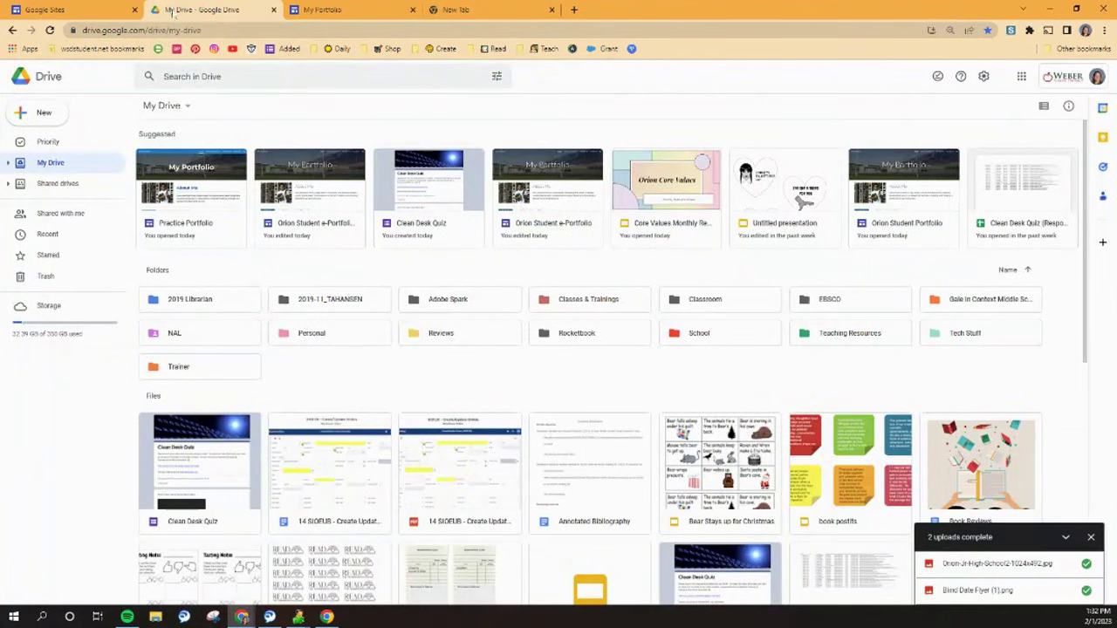
pyautogui.click(37, 119)
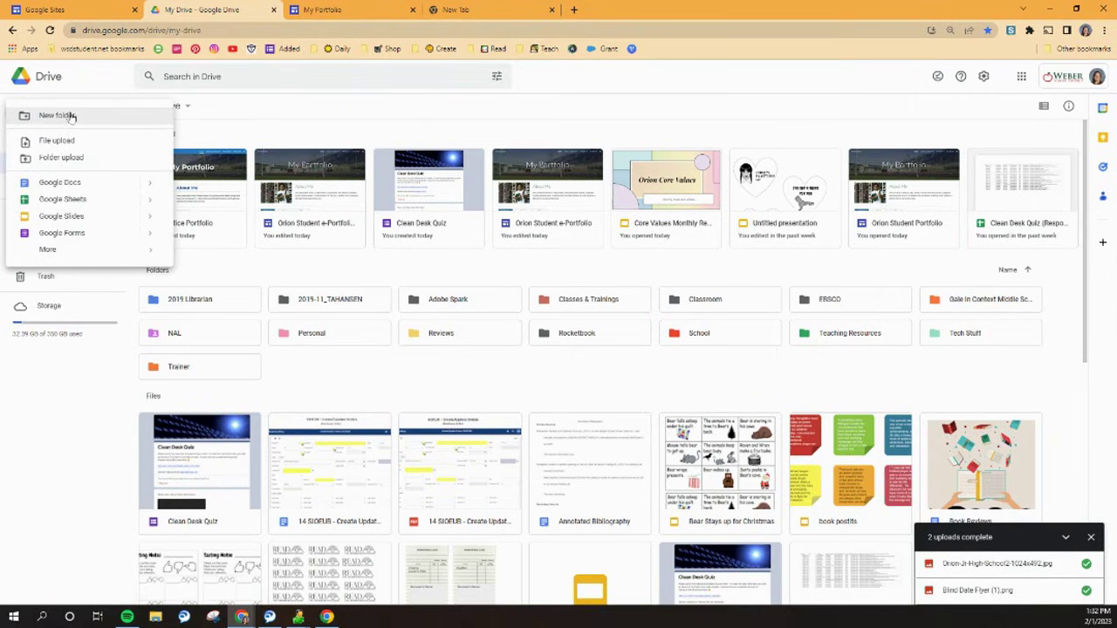
pyautogui.click(66, 115)
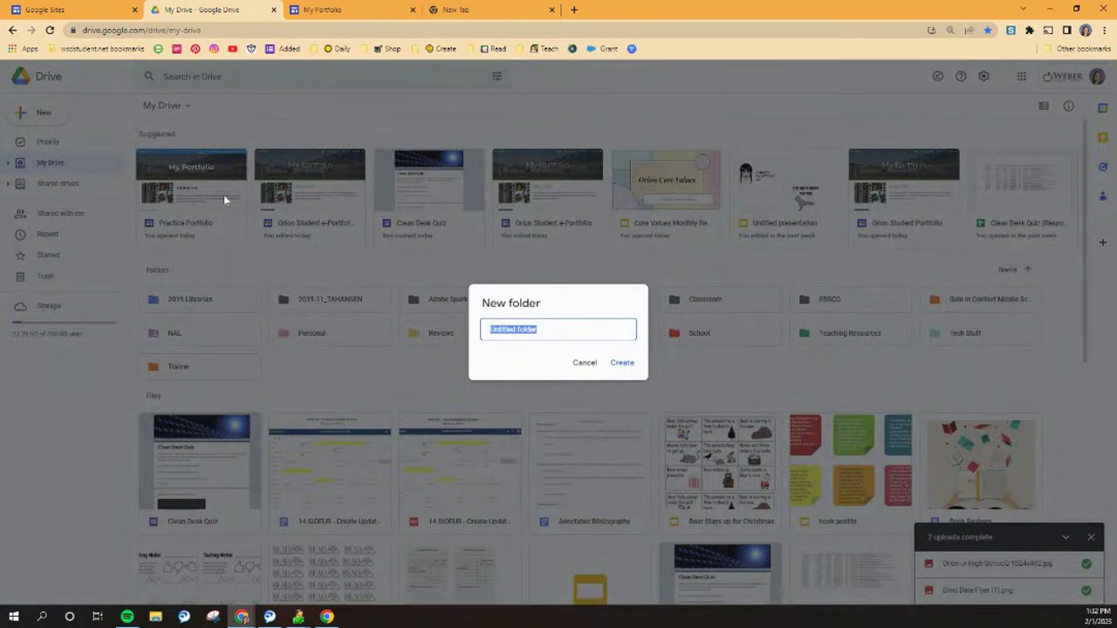
pyautogui.write('Portfolio')
pyautogui.press('Return')
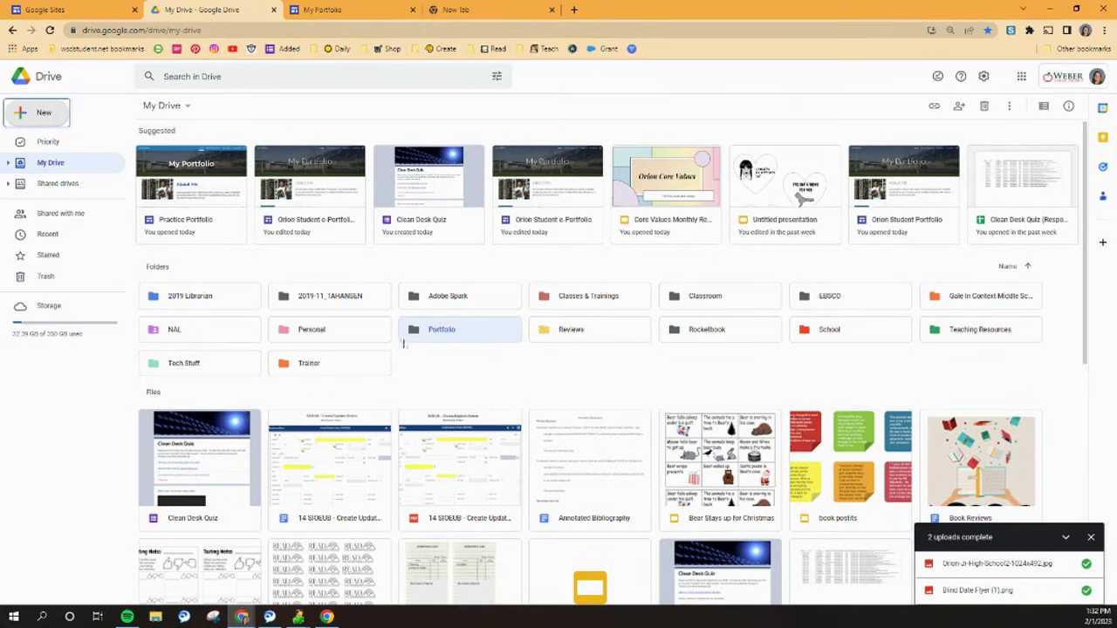
# Step: Open the Portfolio folder, view the options for adding files to it, and return to My Drive
pyautogui.click(438, 332)
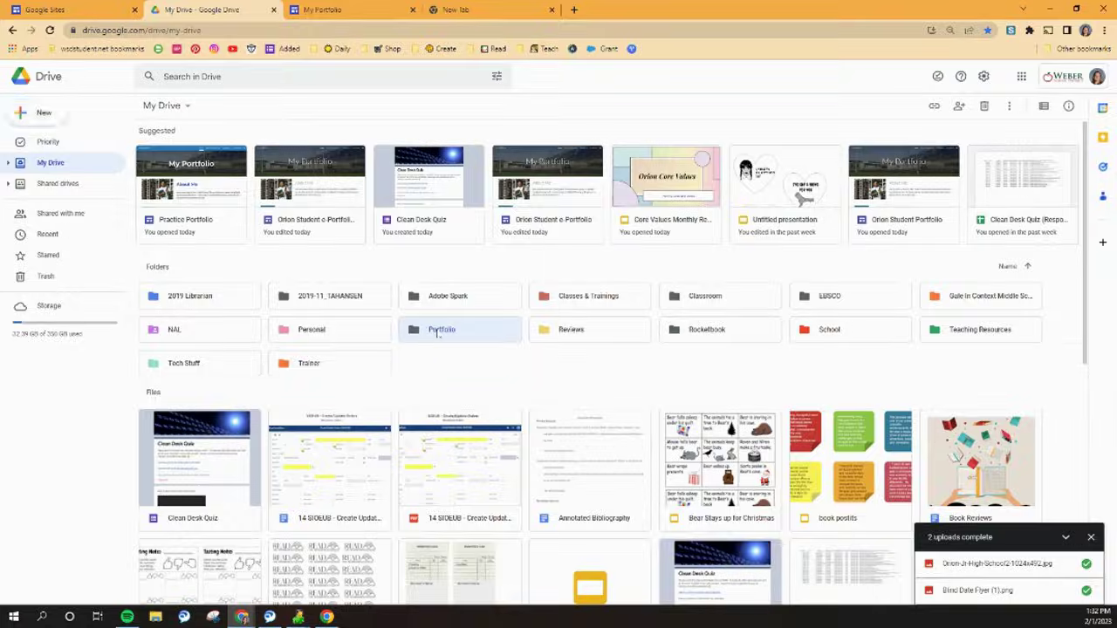
pyautogui.doubleClick(438, 331)
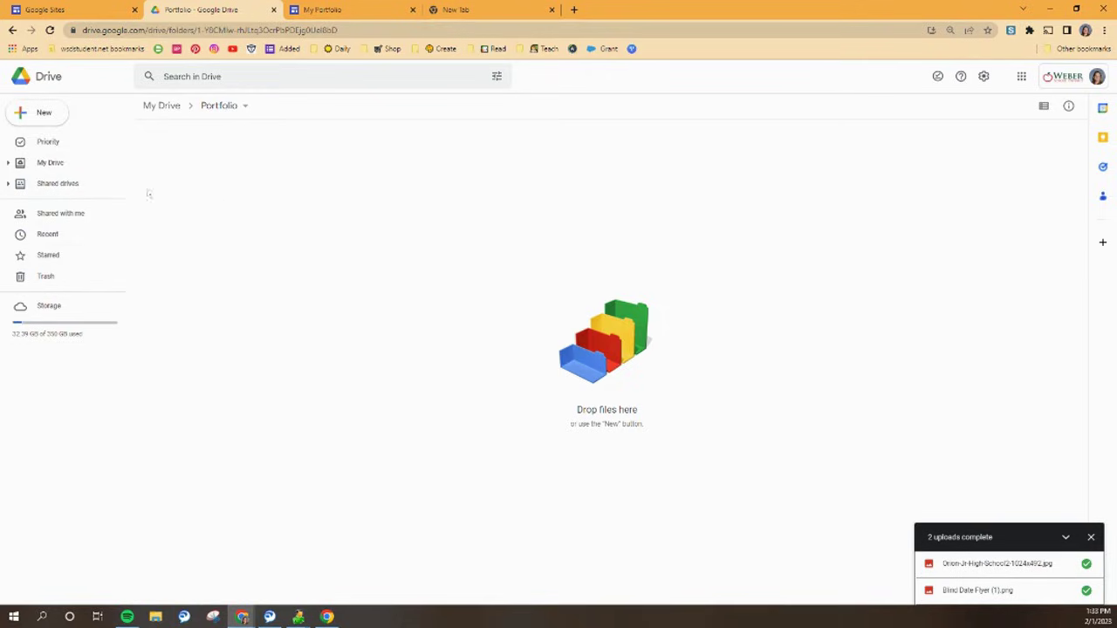
pyautogui.click(41, 115)
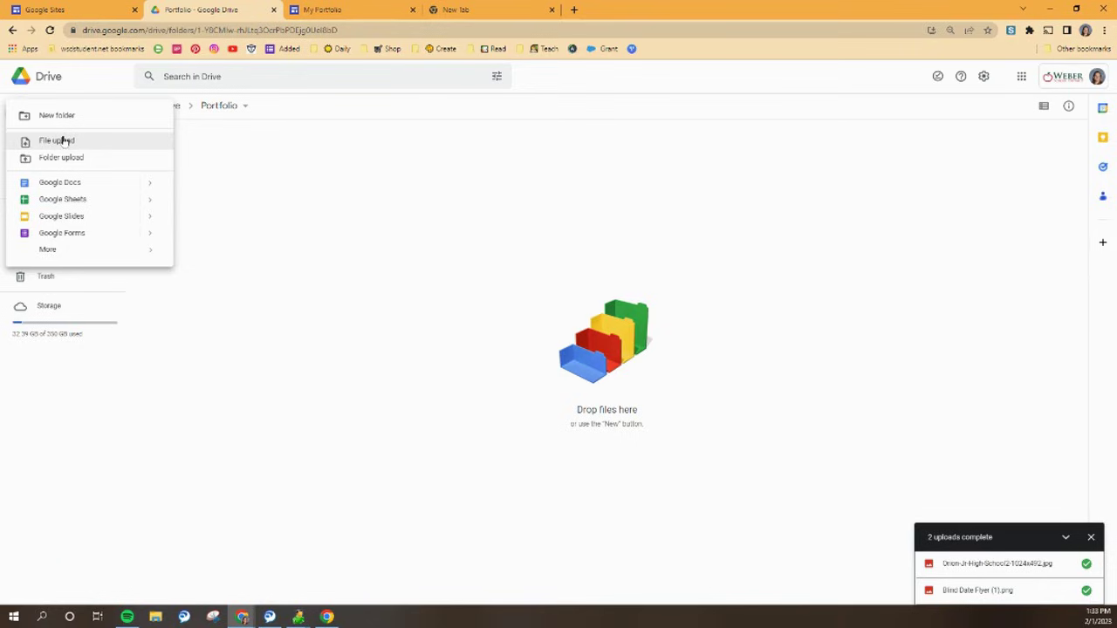
pyautogui.click(241, 178)
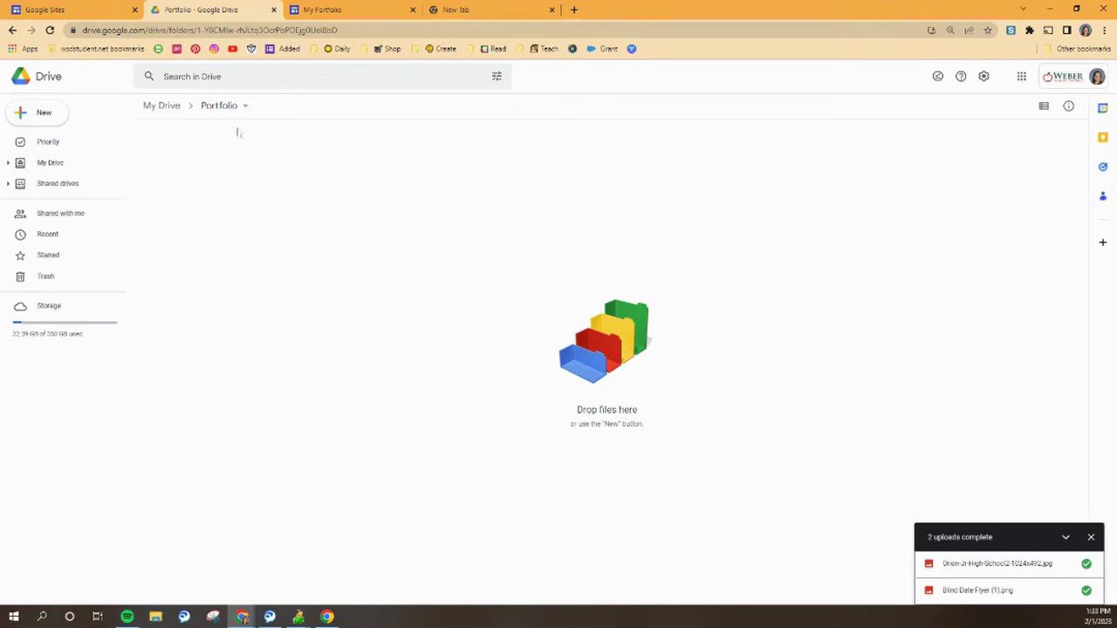
pyautogui.click(162, 107)
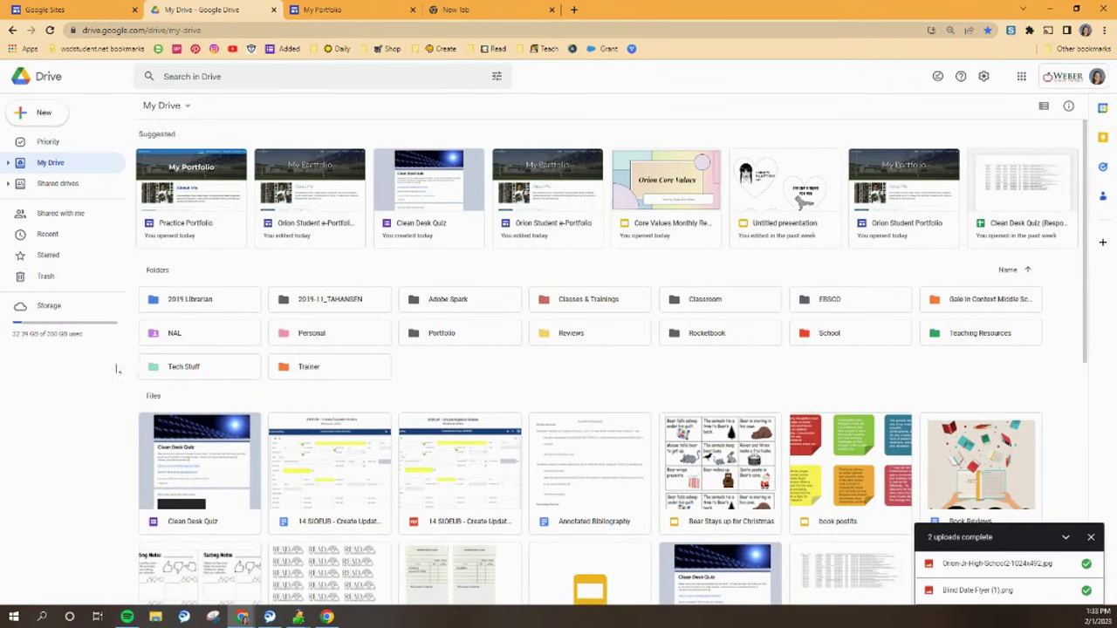
# Step: Move the Annotated Bibliography document into the Portfolio folder and open that folder
pyautogui.scroll(-1, 377, 357)
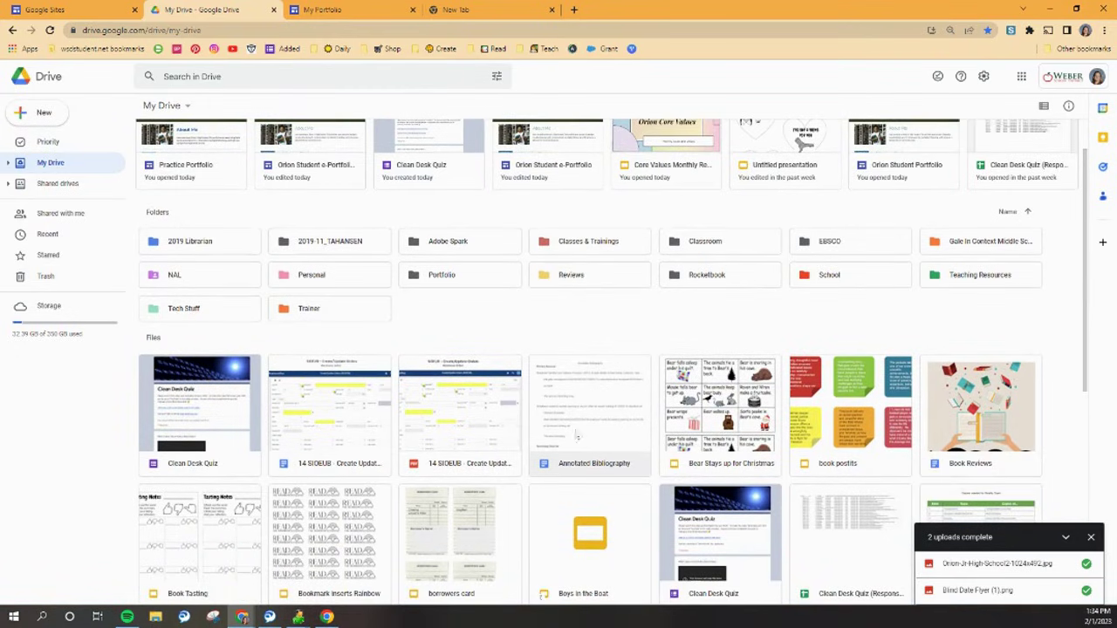
pyautogui.moveTo(589, 422); pyautogui.dragTo(426, 280)
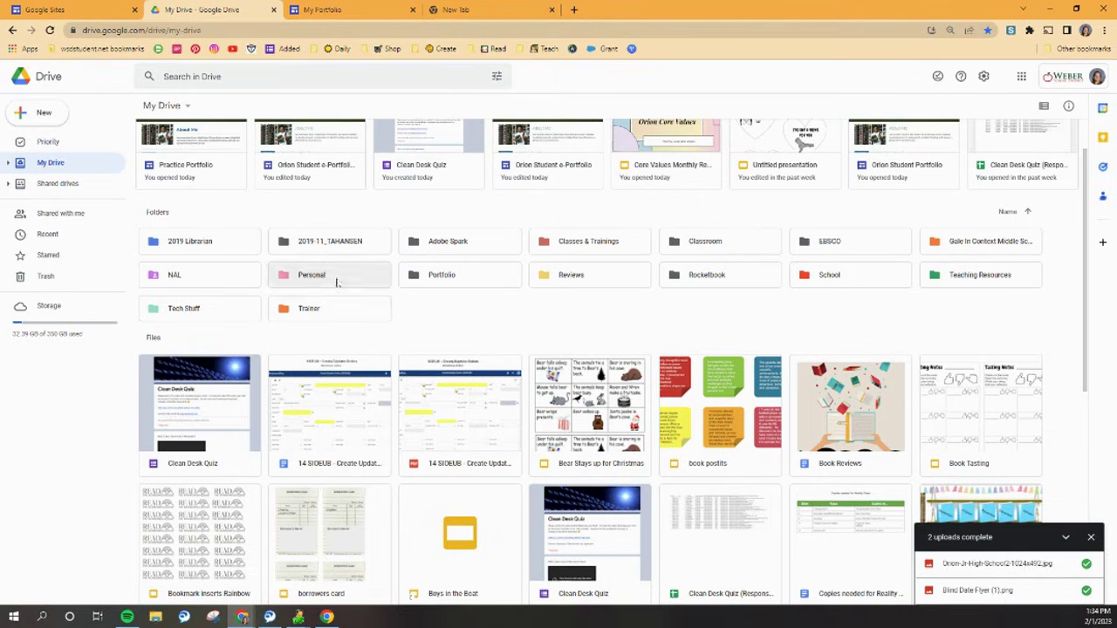
pyautogui.doubleClick(438, 277)
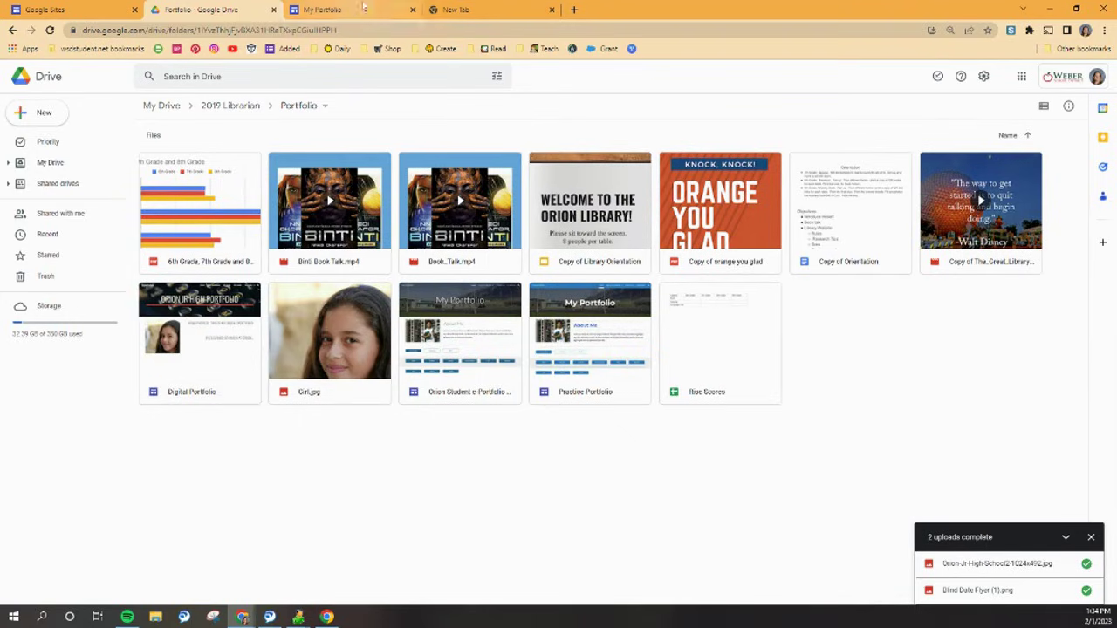
# Step: Go to sites.google.com and create a site from the Orion Student e-Portfolio Template in the Weber School District template gallery
pyautogui.click(456, 9)
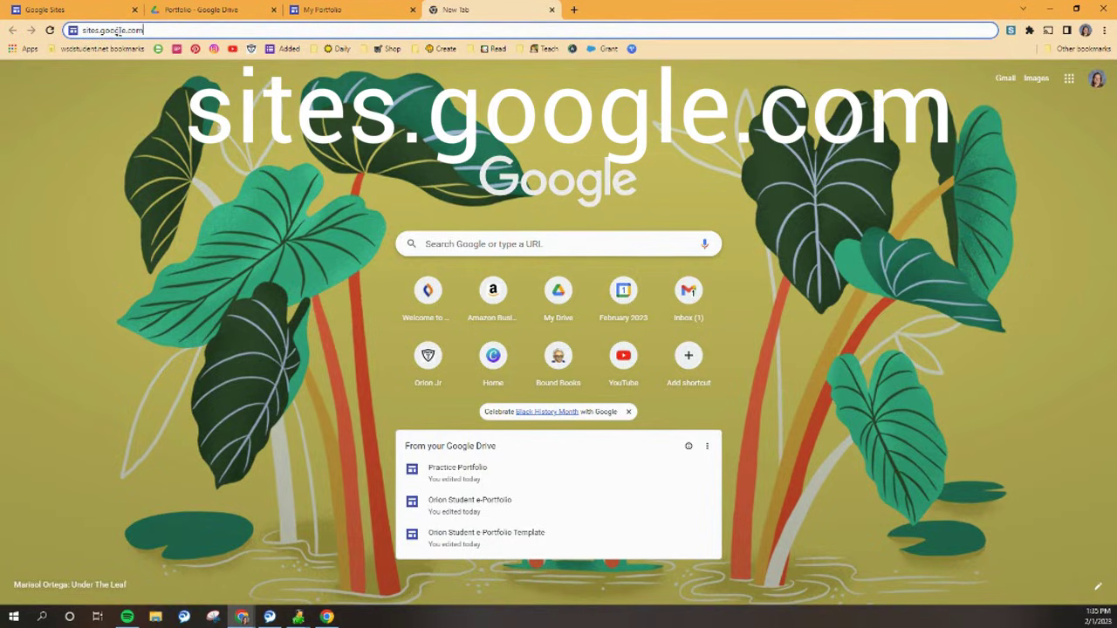
pyautogui.press('Return')
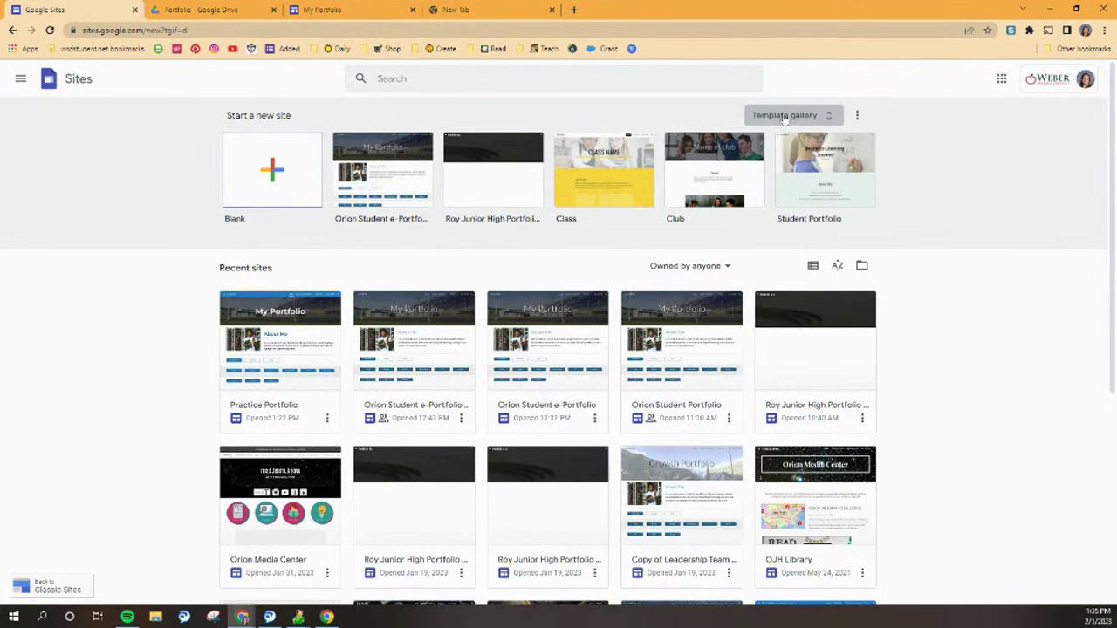
pyautogui.click(783, 116)
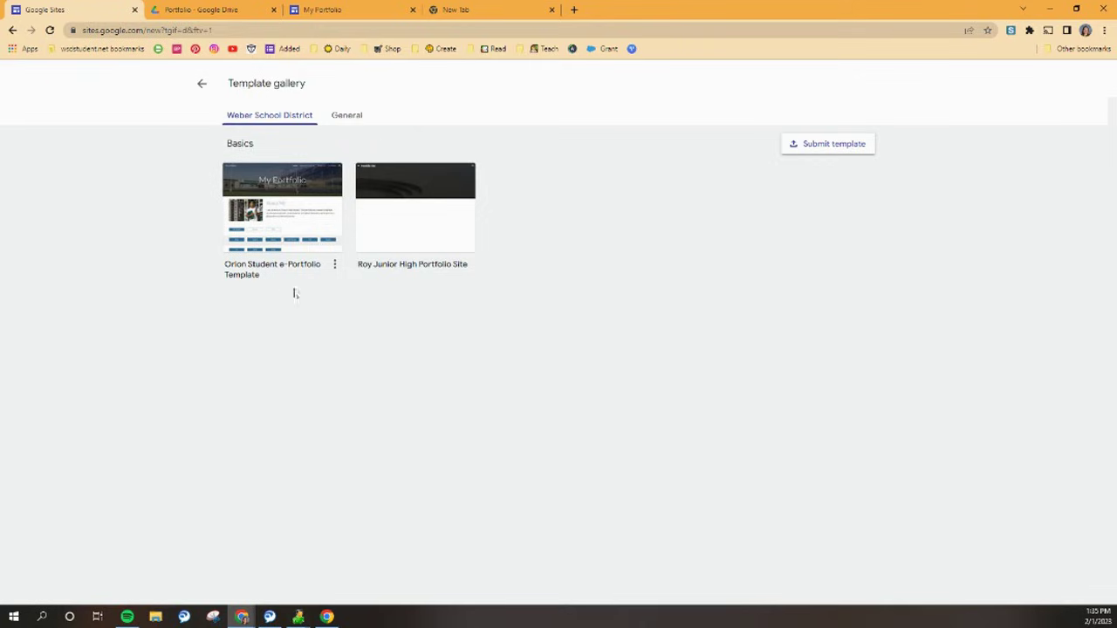
pyautogui.click(287, 200)
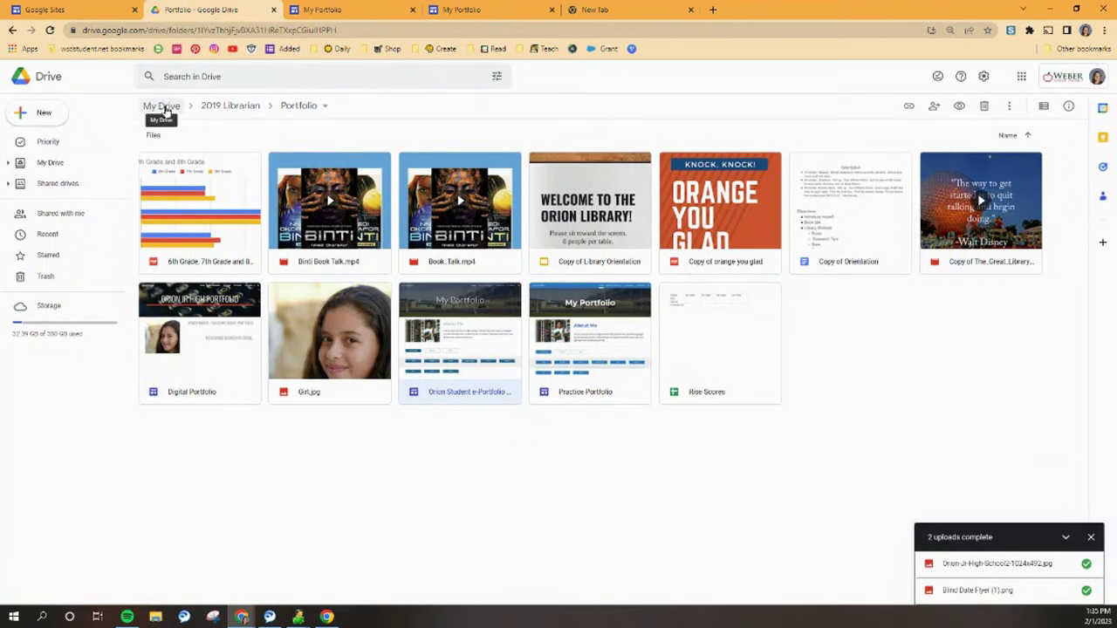
# Step: Move the Orion Student e-Portfolio Template site from the suggested files into the Portfolio folder in My Drive
pyautogui.click(164, 106)
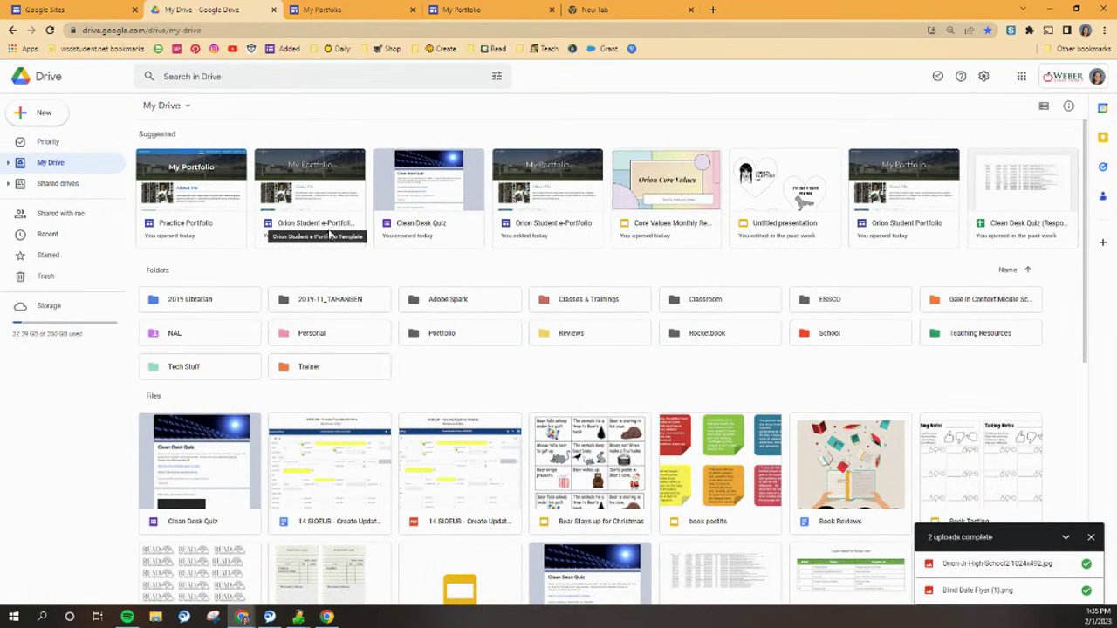
pyautogui.rightClick(309, 225)
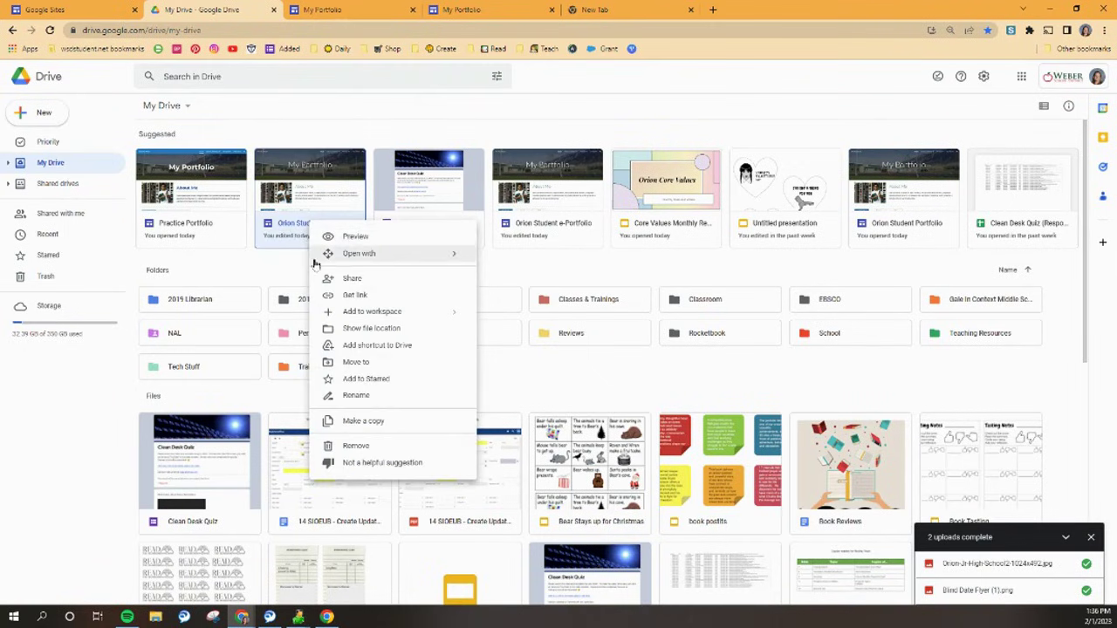
pyautogui.click(357, 363)
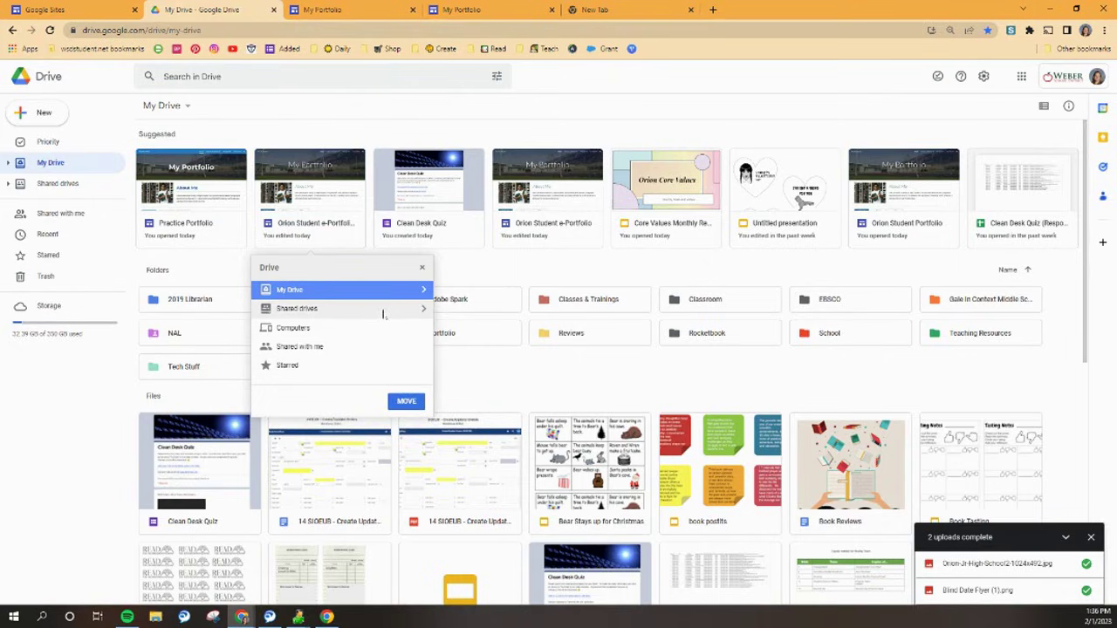
pyautogui.click(422, 291)
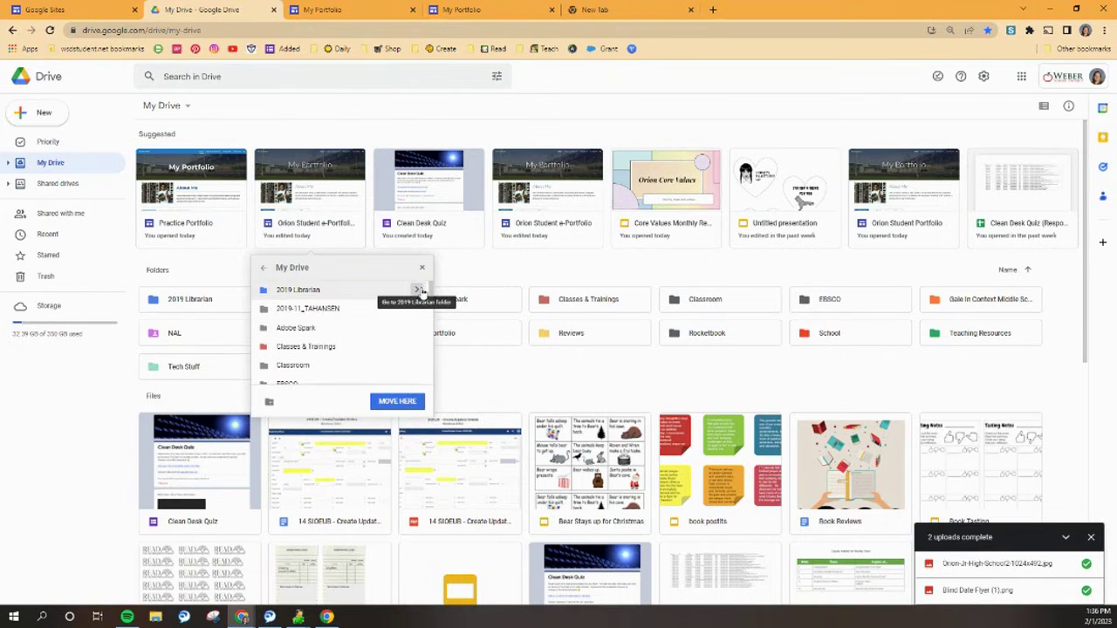
pyautogui.scroll(-3, 361, 342)
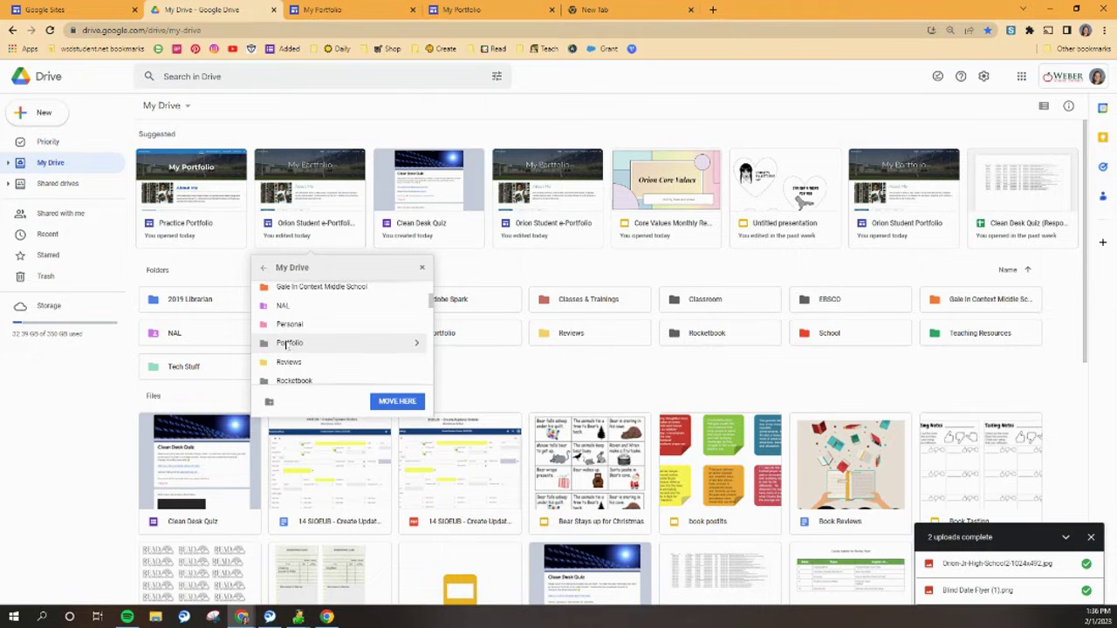
pyautogui.click(420, 345)
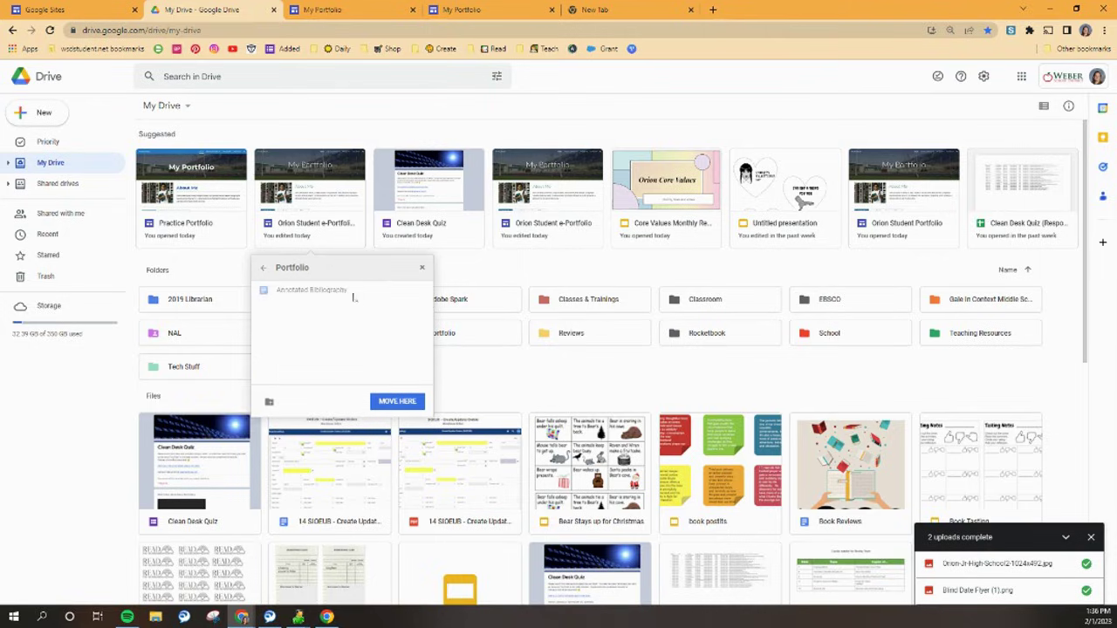
pyautogui.click(397, 402)
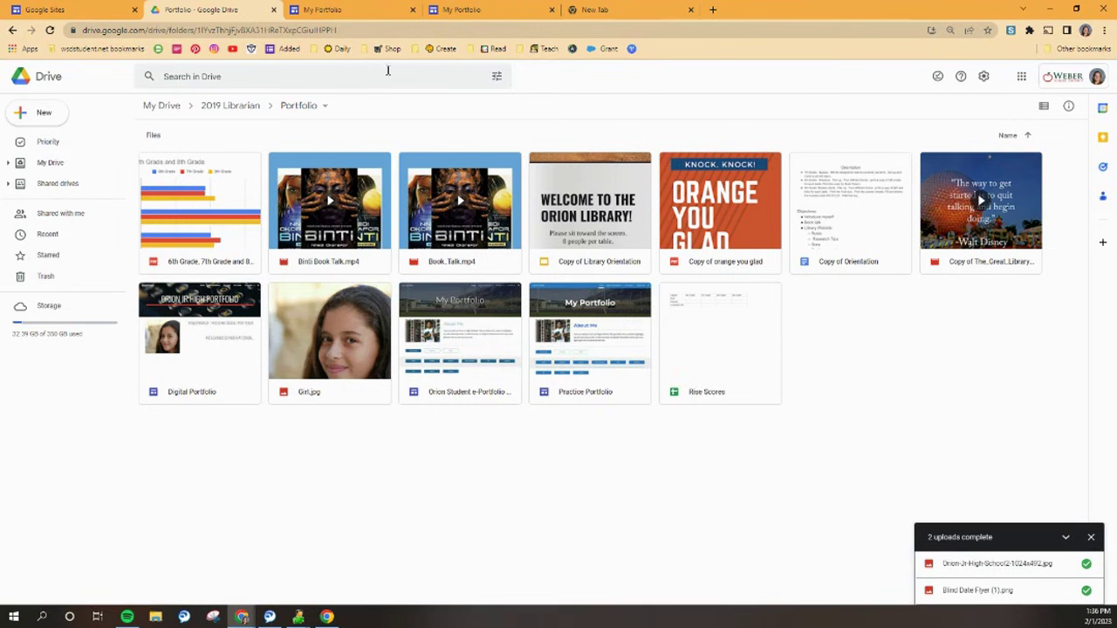
# Step: Close the extra My Portfolio tab and switch to the Practice Portfolio site in Google Sites
pyautogui.click(364, 13)
pyautogui.hotkey('ctrl', 'w')
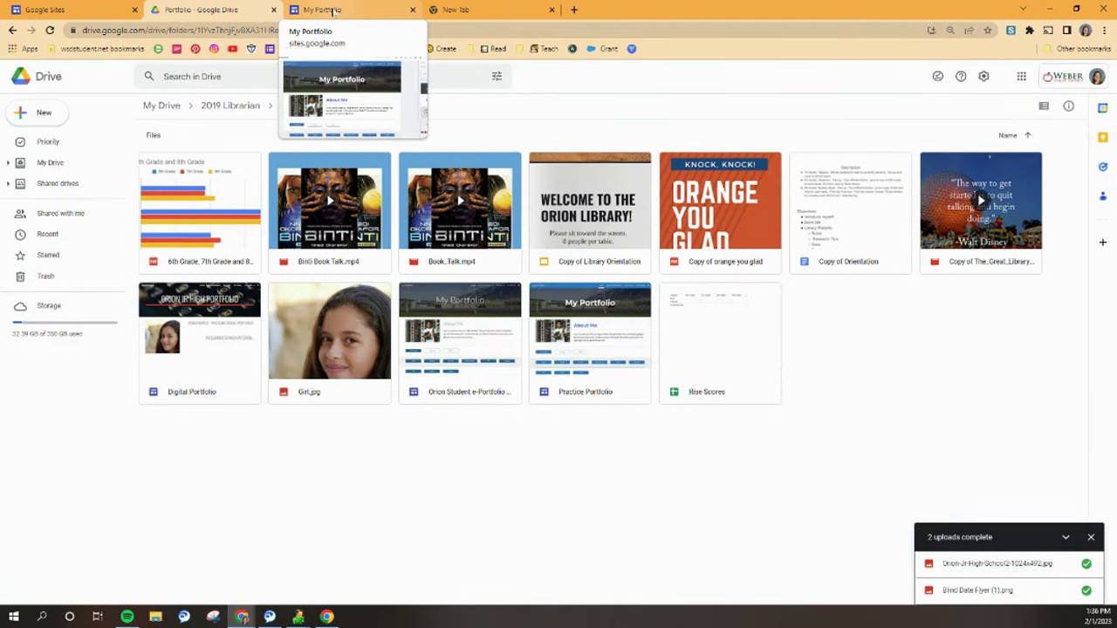
pyautogui.click(332, 10)
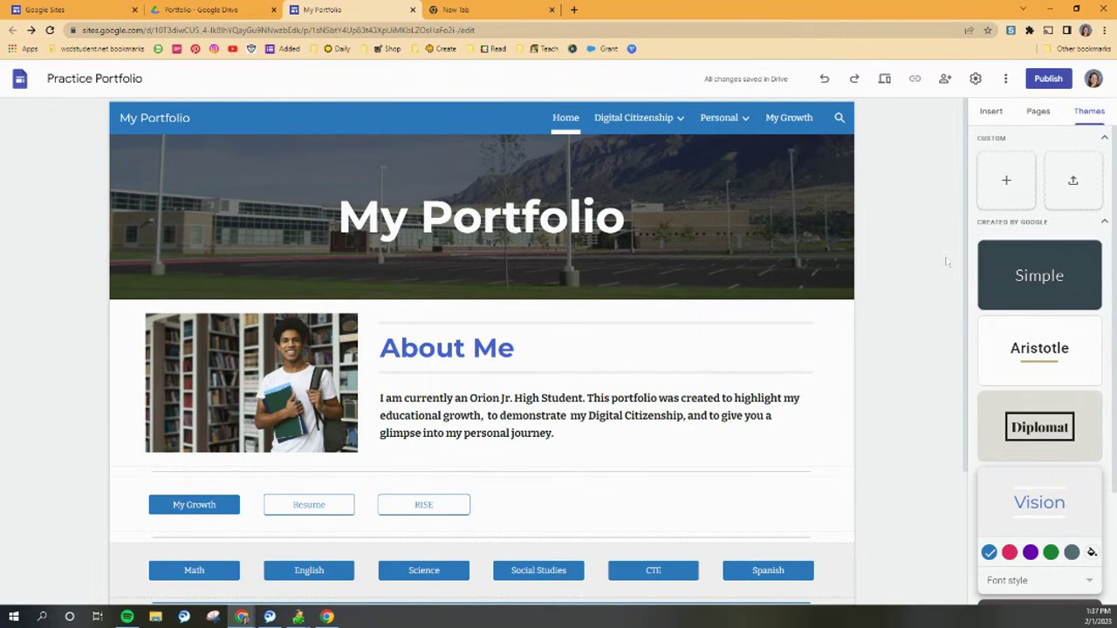
pyautogui.click(990, 111)
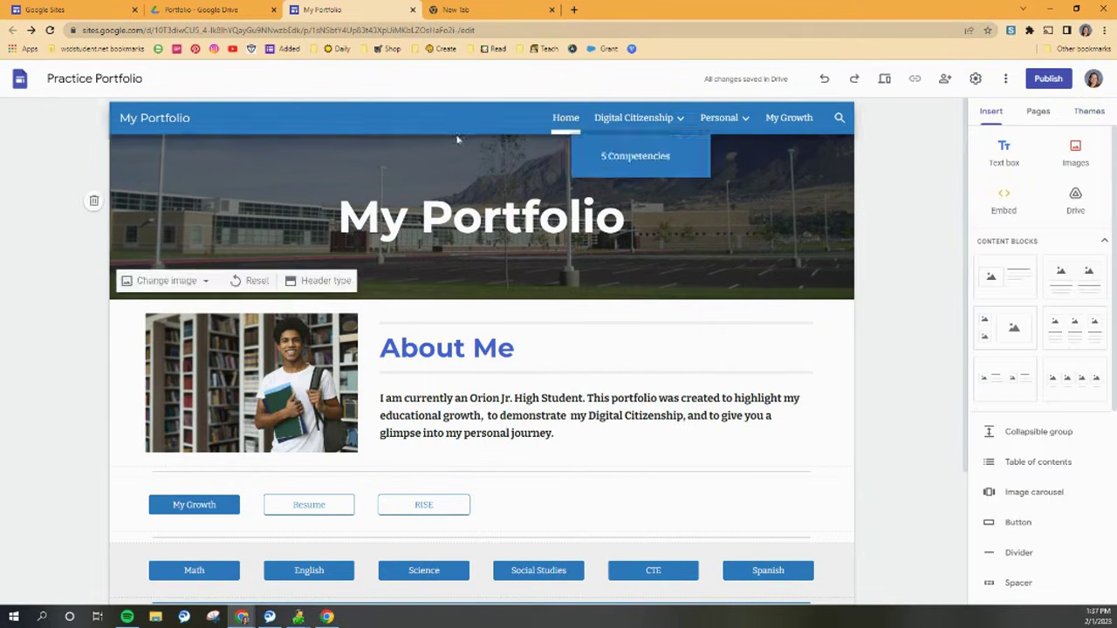
# Step: Try the Simple, Aristotle, Diplomat and Vision themes on the Practice Portfolio site
pyautogui.click(1093, 112)
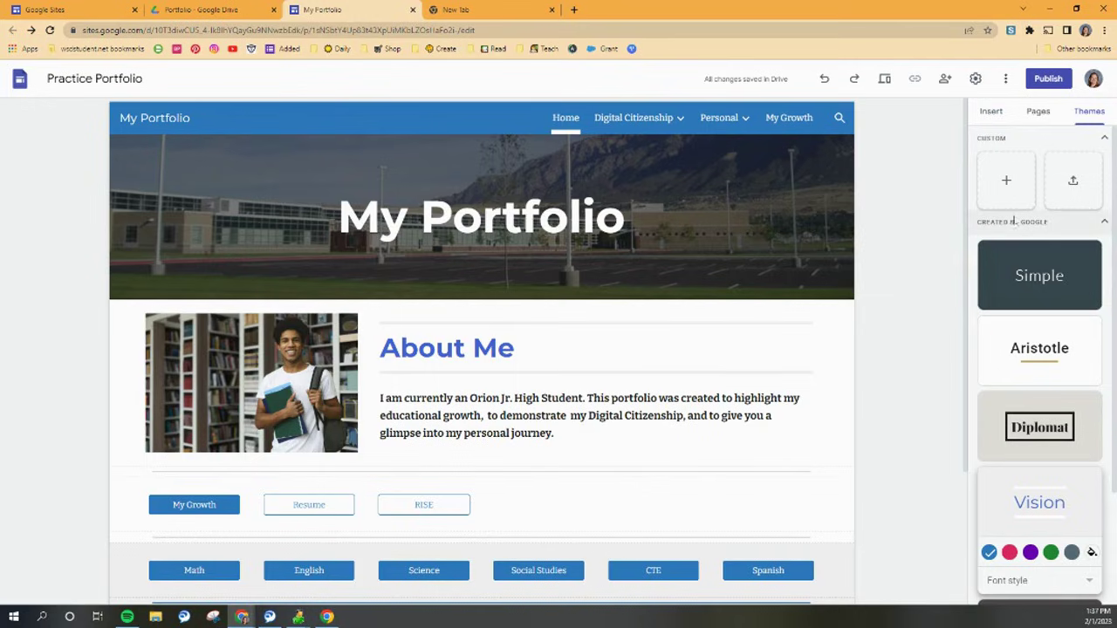
pyautogui.click(1059, 277)
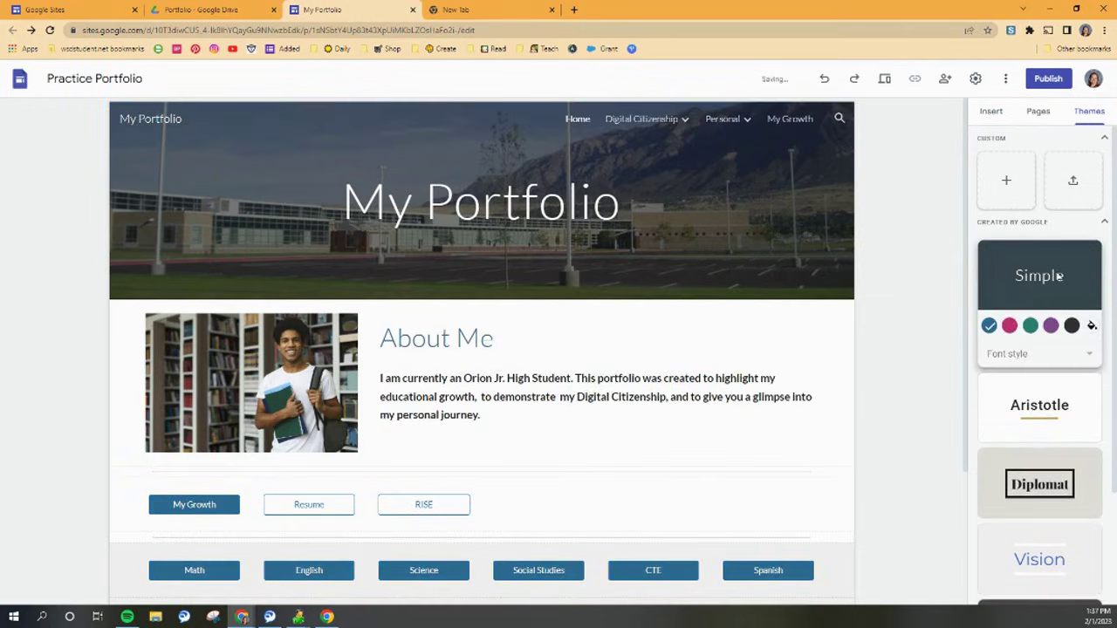
pyautogui.click(1045, 412)
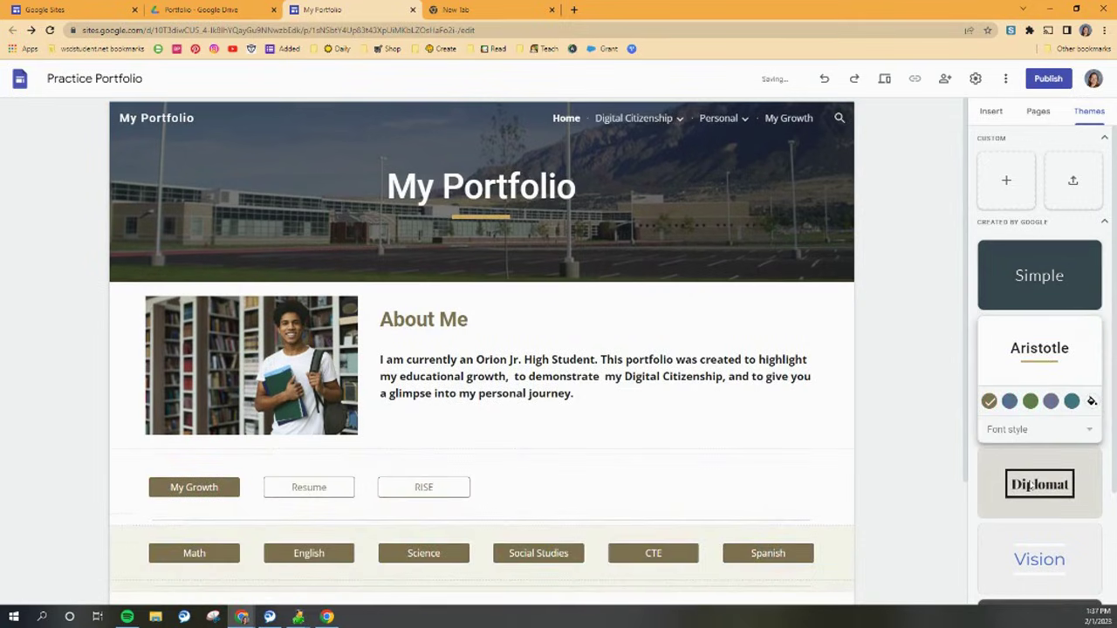
pyautogui.click(1030, 485)
pyautogui.scroll(-2, 1034, 487)
pyautogui.click(1030, 459)
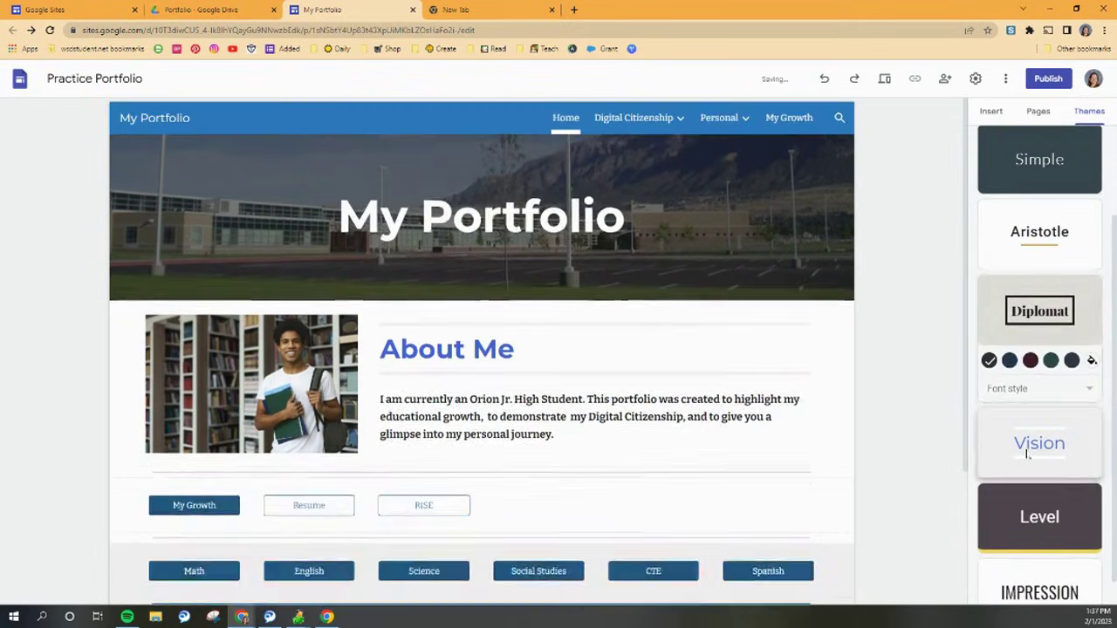
# Step: Apply the Level theme to the site with the blue colour and the Slab font style
pyautogui.click(1033, 516)
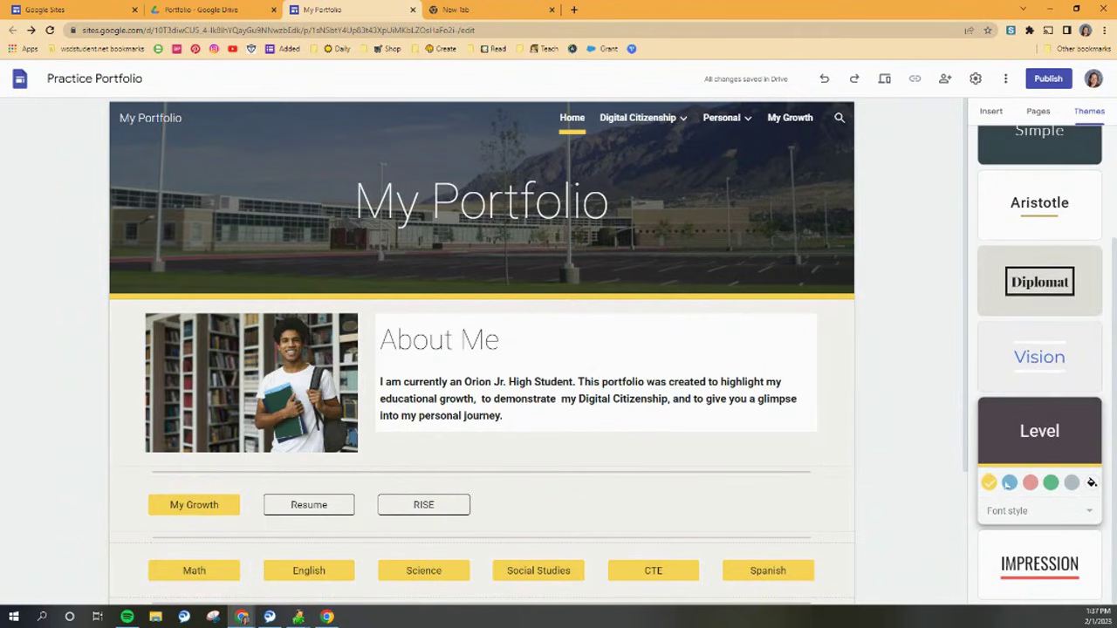
pyautogui.click(1009, 482)
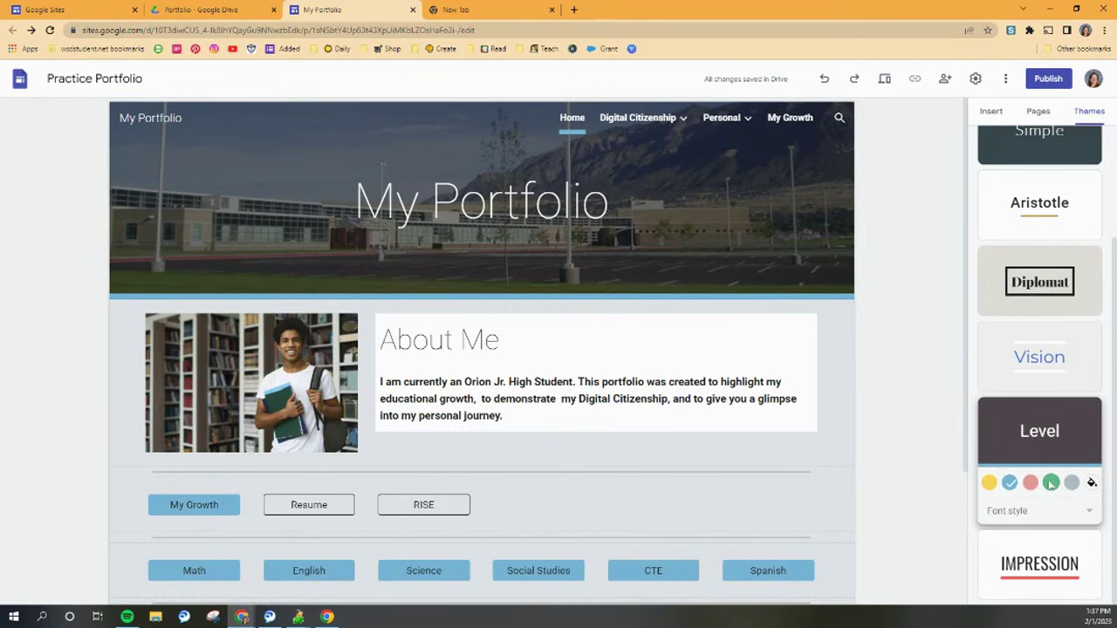
pyautogui.click(1088, 515)
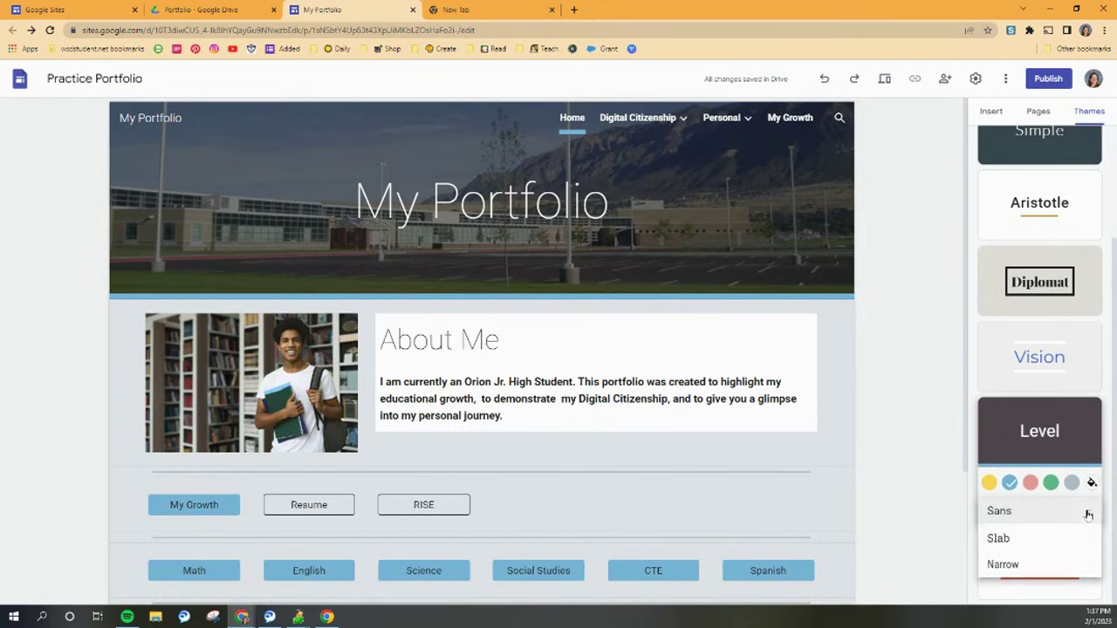
pyautogui.click(1011, 538)
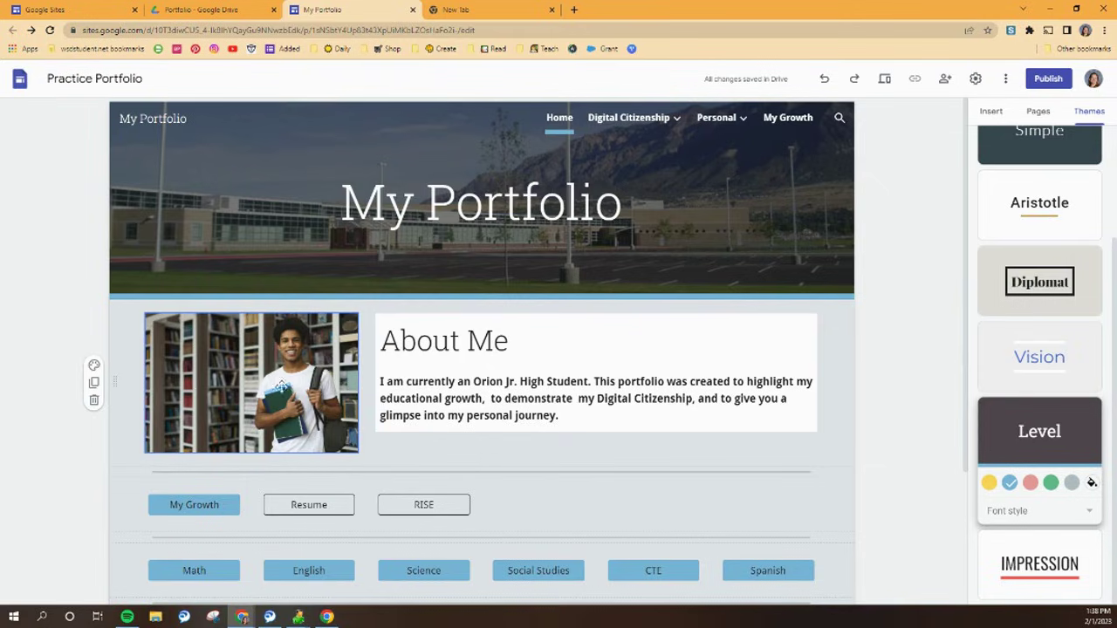
# Step: Replace the student photo beside About Me with Girl.jpg from the 2019 Librarian > Portfolio folder in My Drive
pyautogui.click(213, 356)
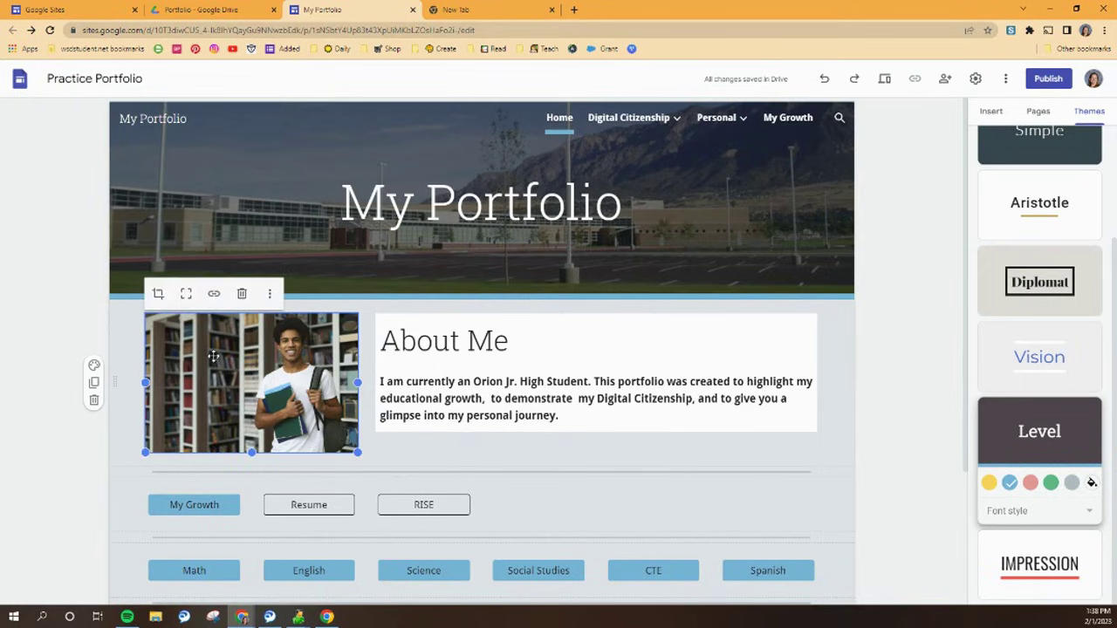
pyautogui.click(269, 295)
pyautogui.moveTo(284, 327)
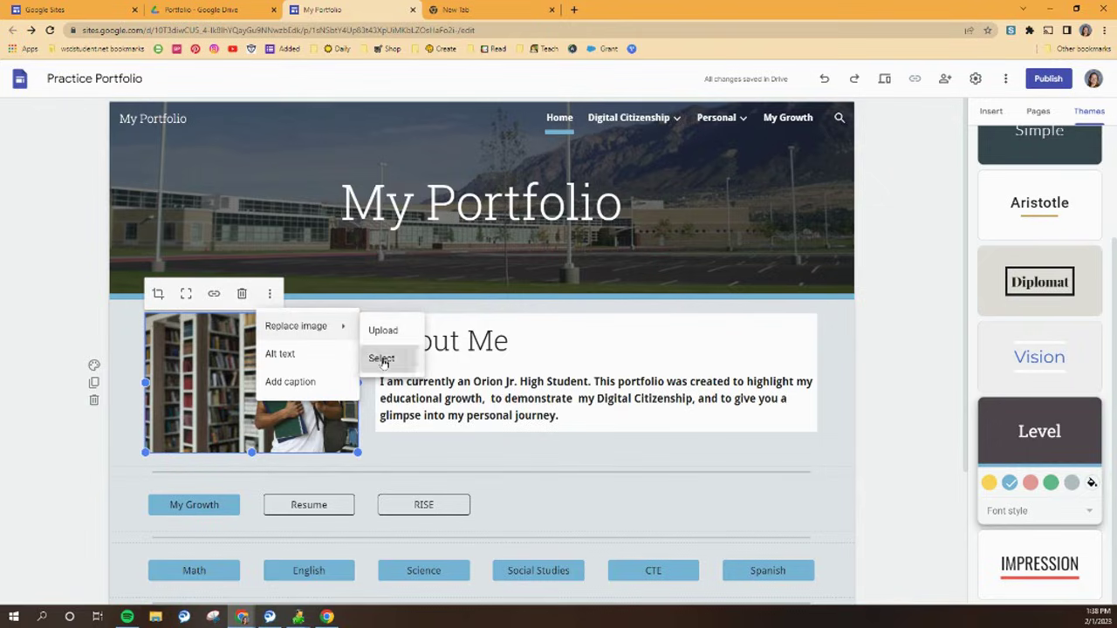
pyautogui.click(382, 360)
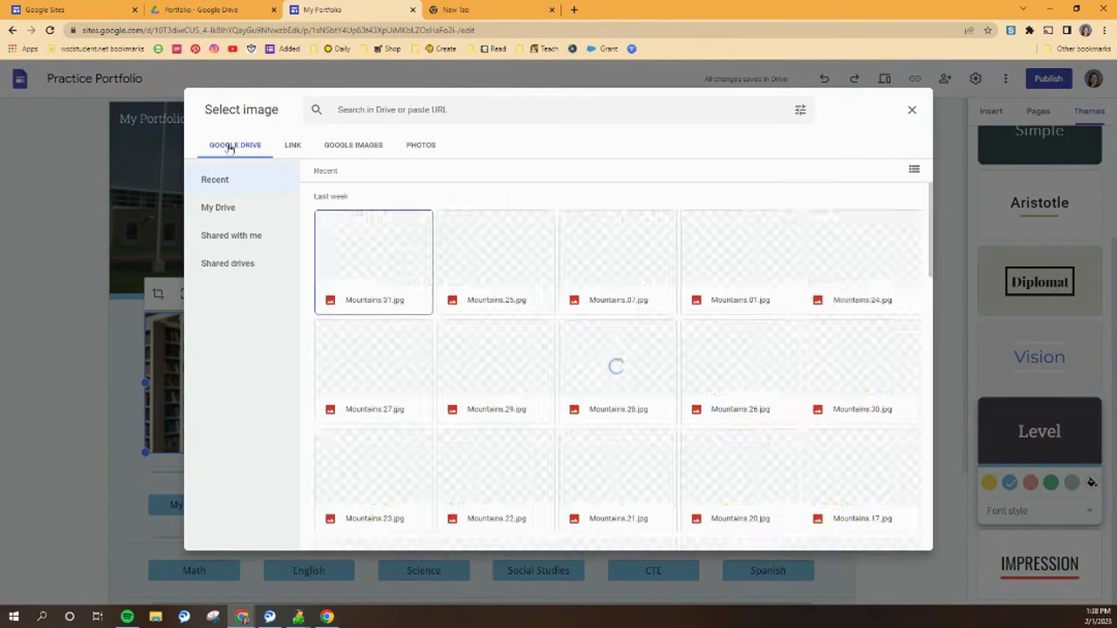
pyautogui.click(217, 207)
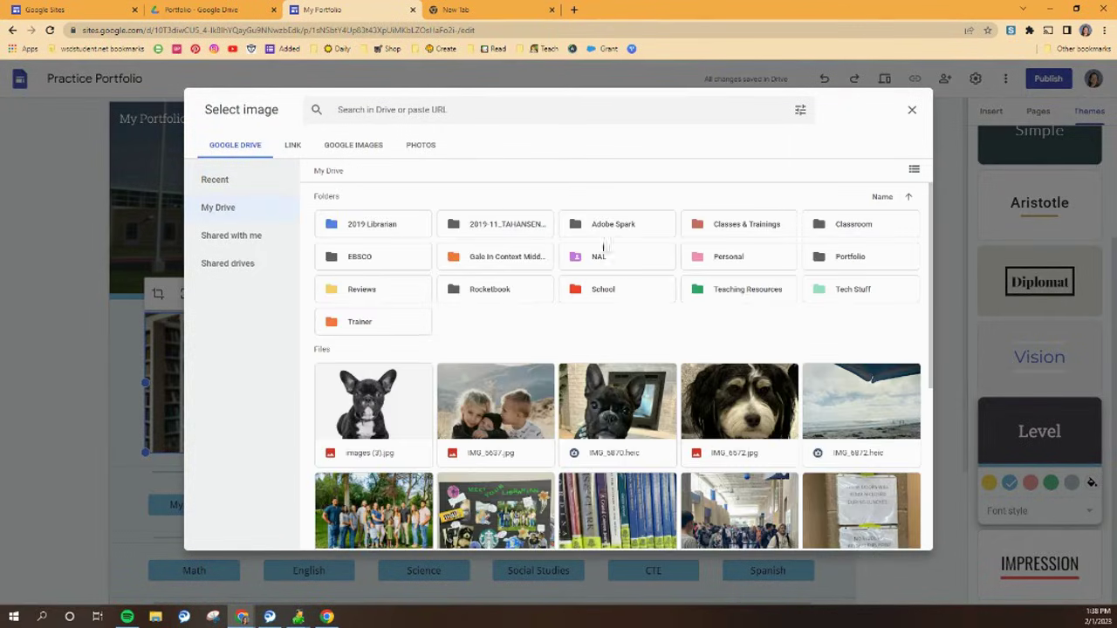
pyautogui.doubleClick(384, 228)
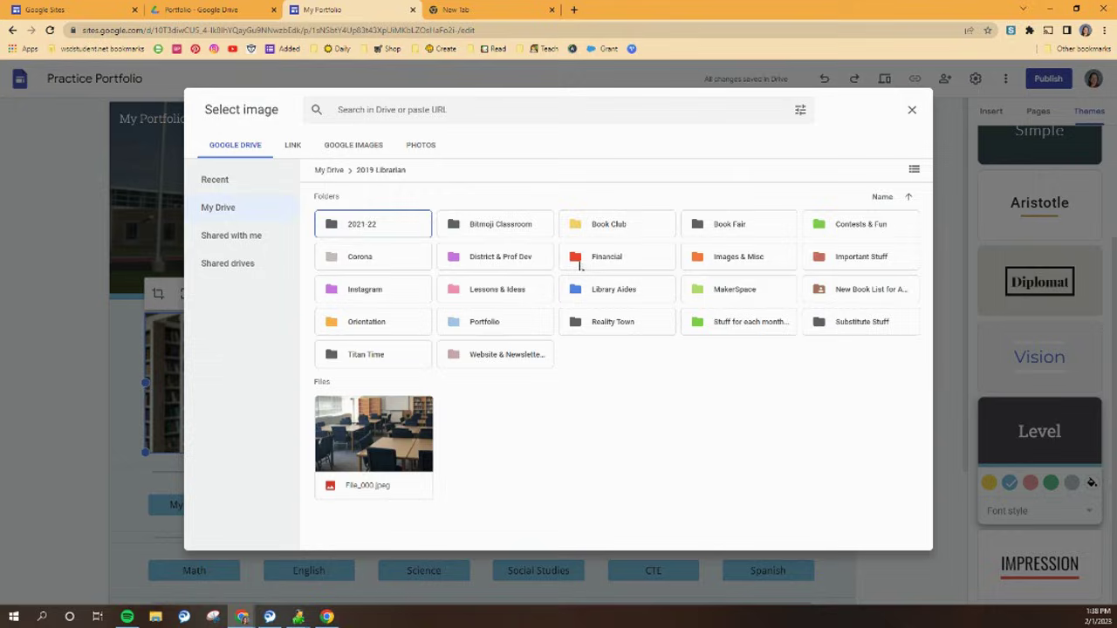
pyautogui.doubleClick(495, 323)
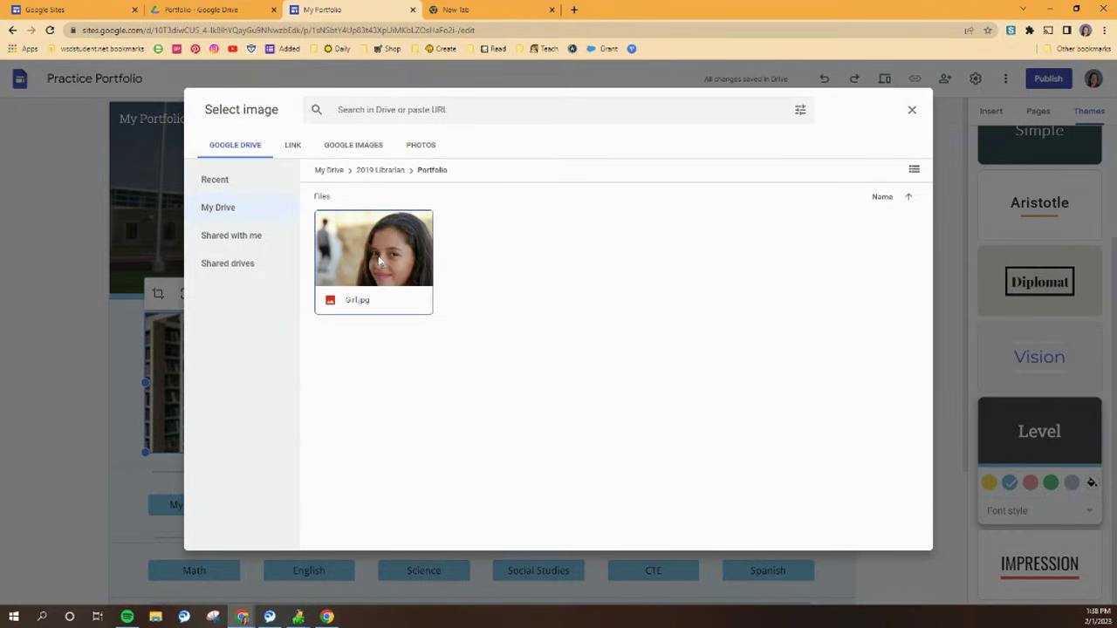
pyautogui.doubleClick(380, 260)
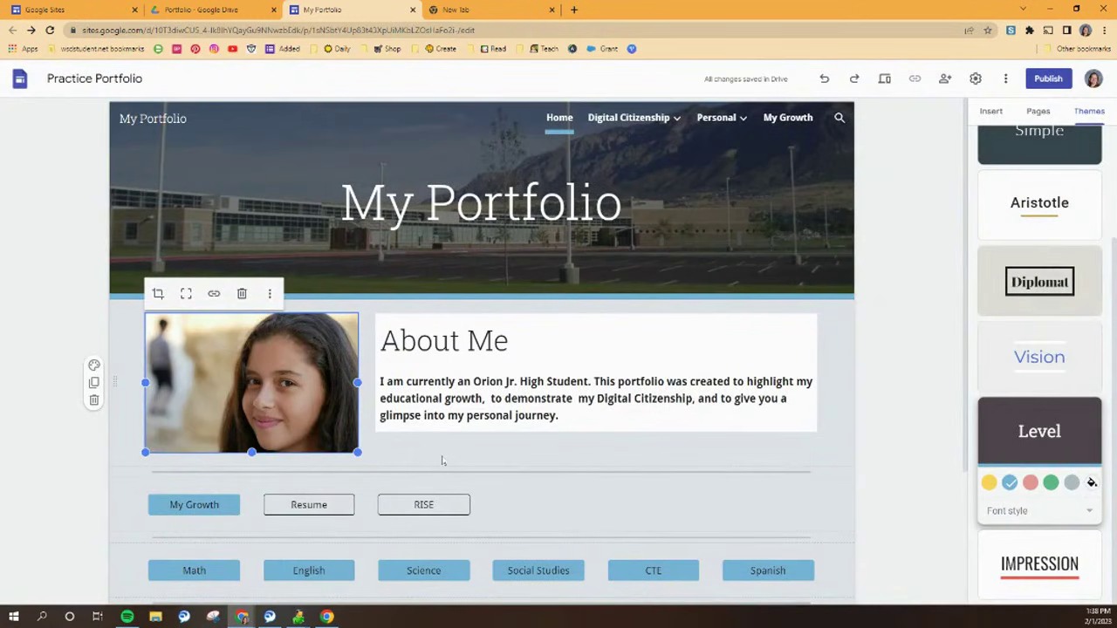
# Step: Examine the formatting options for the About Me paragraph
pyautogui.click(481, 417)
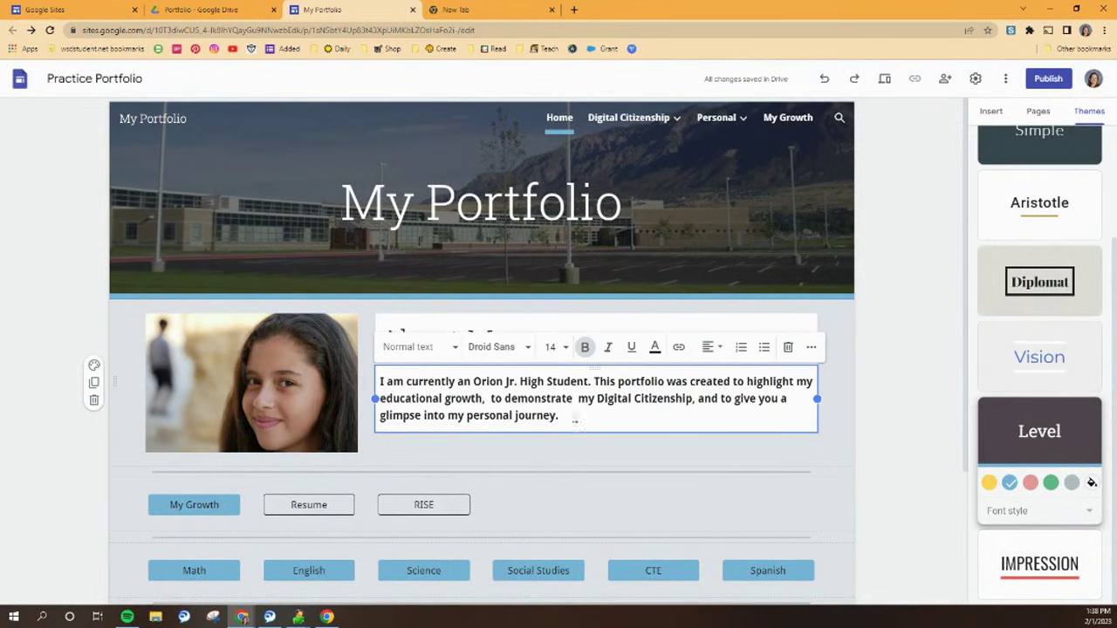
pyautogui.hotkey('ctrl', 'a')
pyautogui.click(658, 422)
pyautogui.click(559, 449)
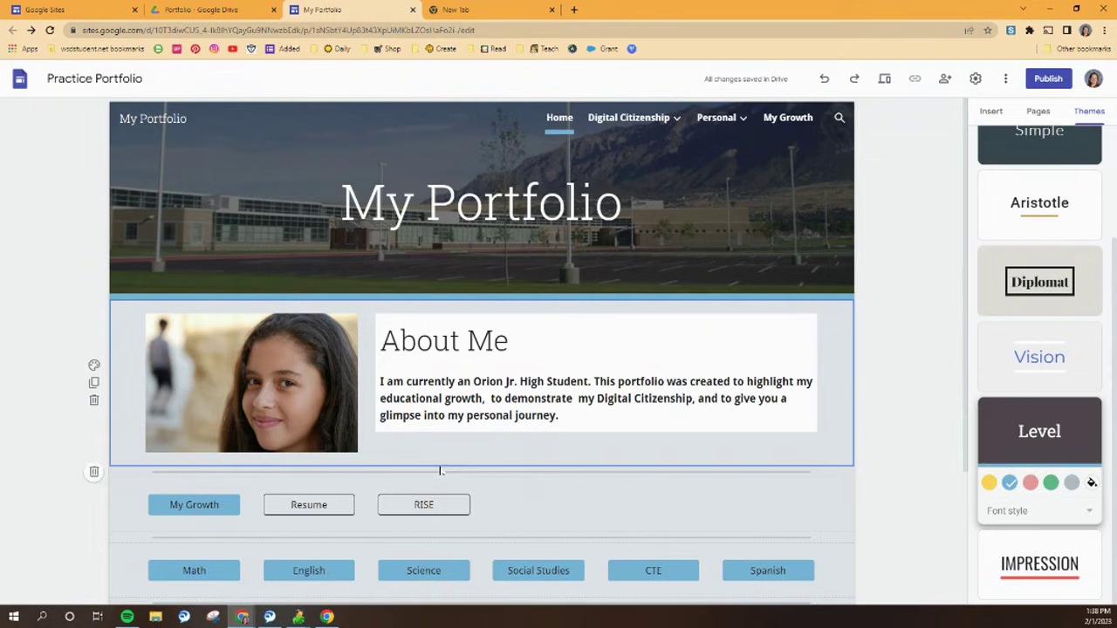
# Step: Select the My Portfolio header title and look through its available fonts without changing it
pyautogui.click(419, 214)
pyautogui.click(415, 202)
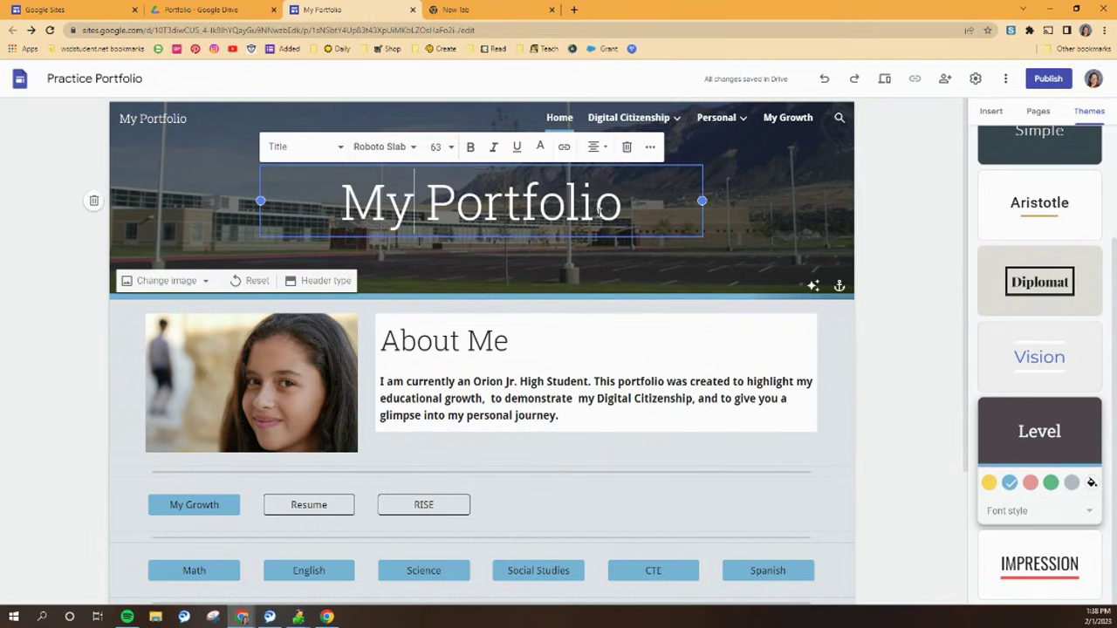
pyautogui.moveTo(625, 209); pyautogui.dragTo(344, 202)
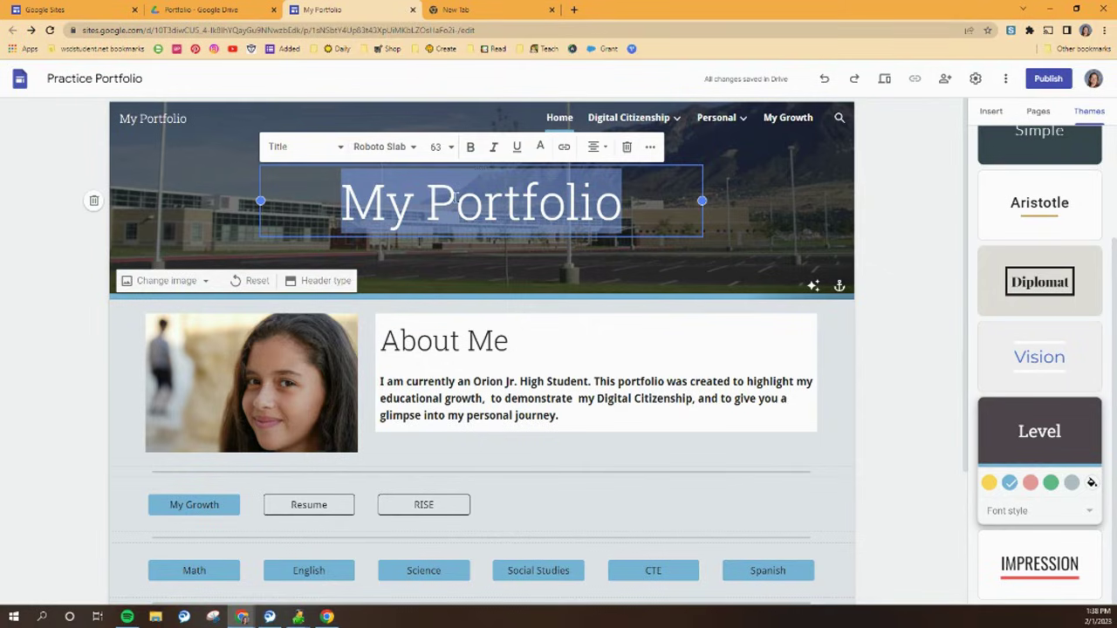
pyautogui.click(559, 202)
pyautogui.moveTo(625, 203); pyautogui.dragTo(282, 203)
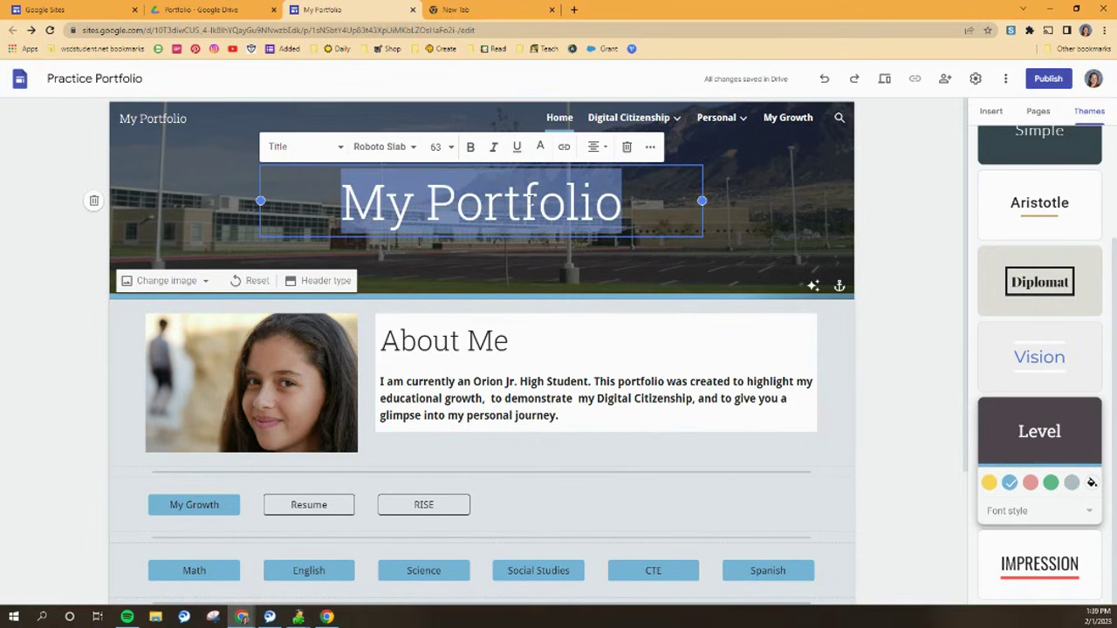
pyautogui.click(402, 148)
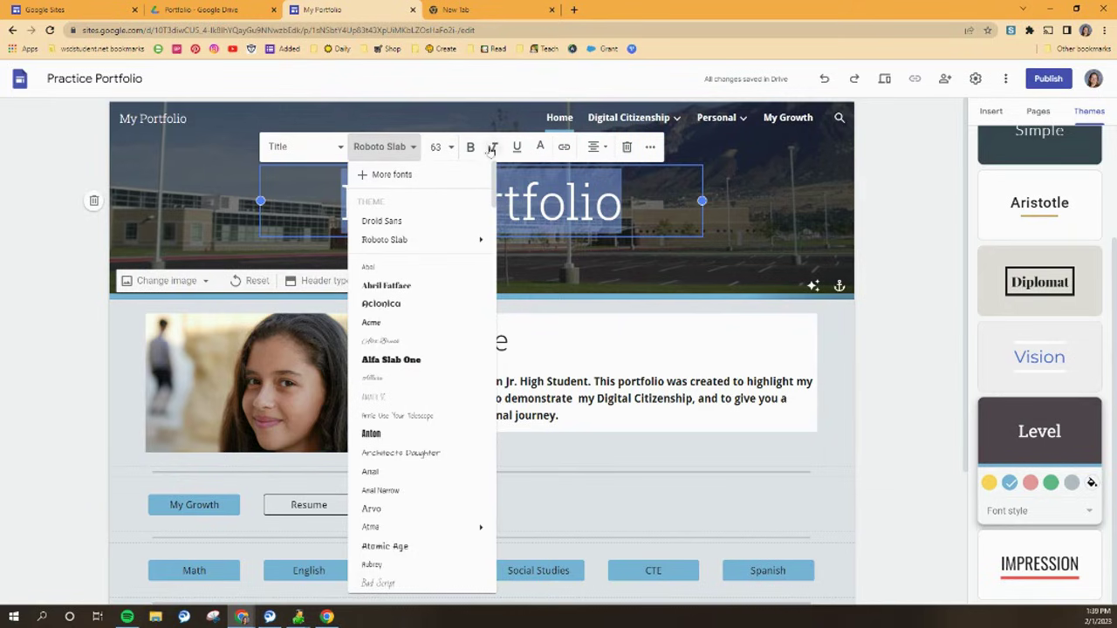
pyautogui.press('Escape')
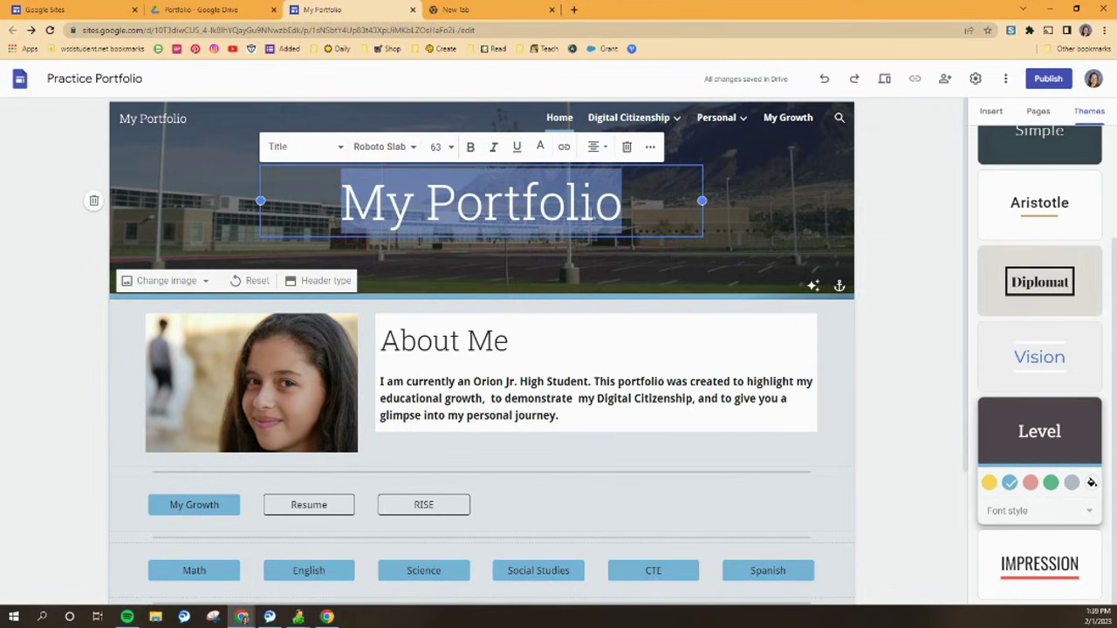
pyautogui.click(522, 280)
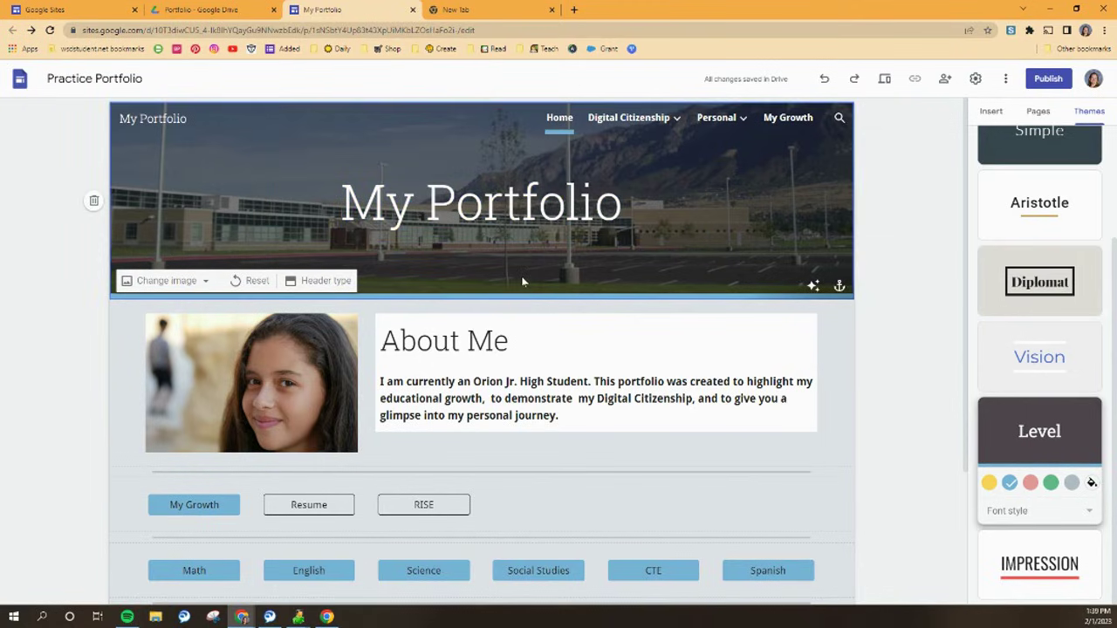
# Step: Try stacking the About Me text above the photo in one column and shifting the stack across the section
pyautogui.scroll(-2, 520, 280)
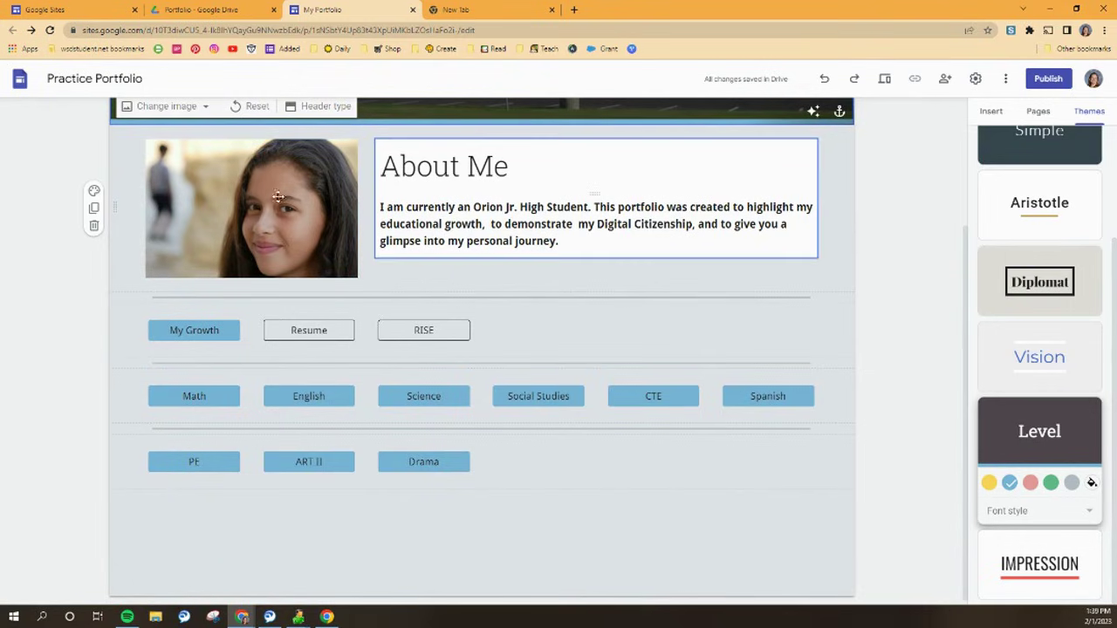
pyautogui.scroll(1, 229, 253)
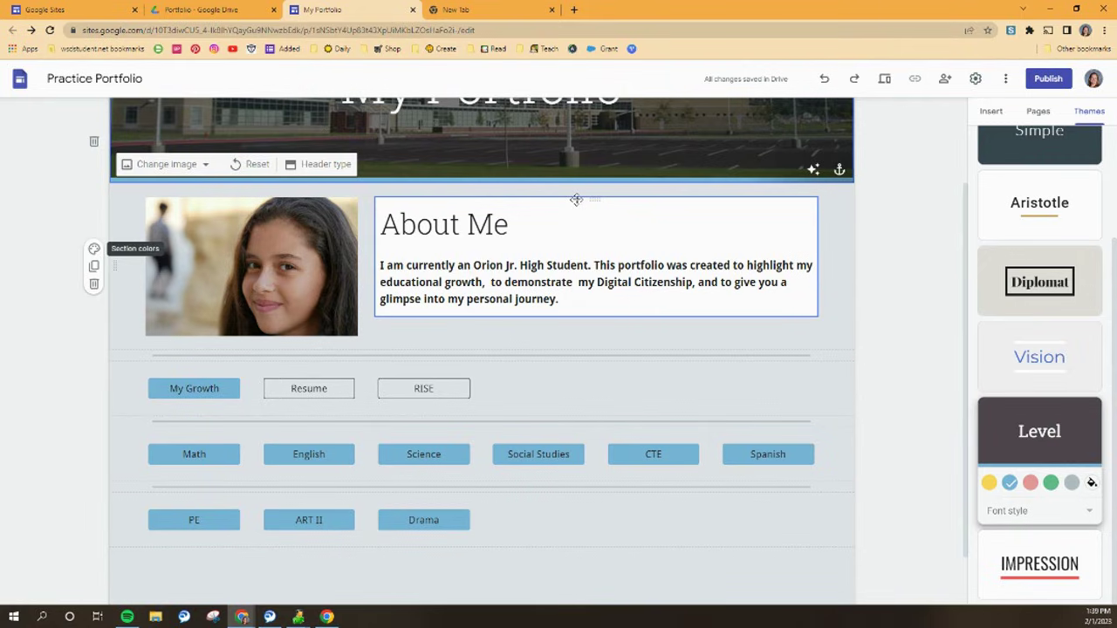
pyautogui.moveTo(576, 199); pyautogui.dragTo(245, 246)
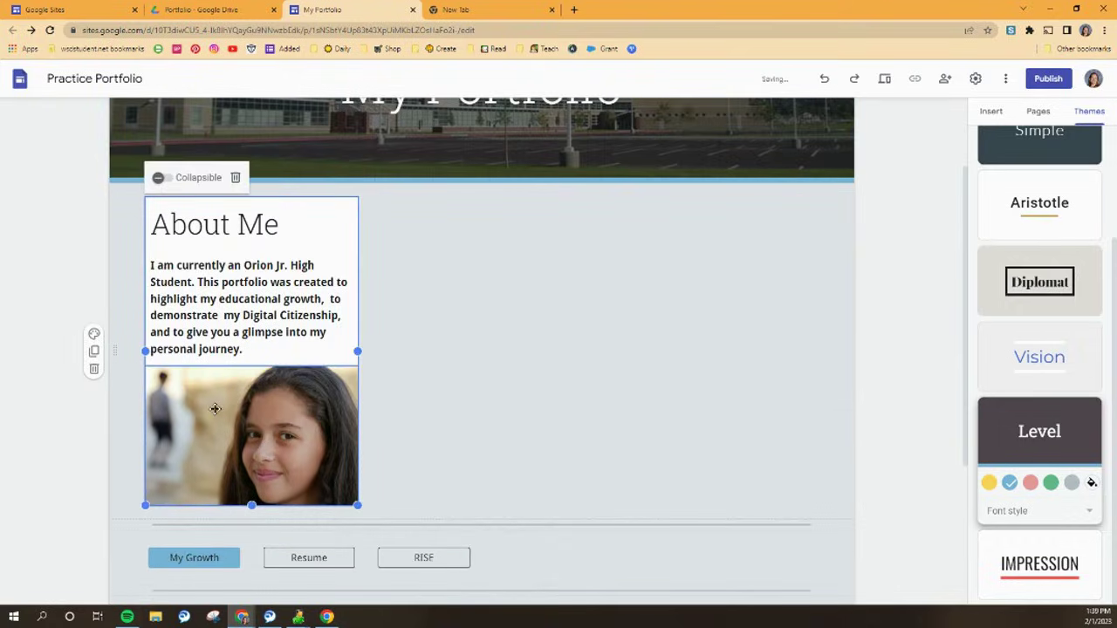
pyautogui.moveTo(263, 433); pyautogui.dragTo(475, 343)
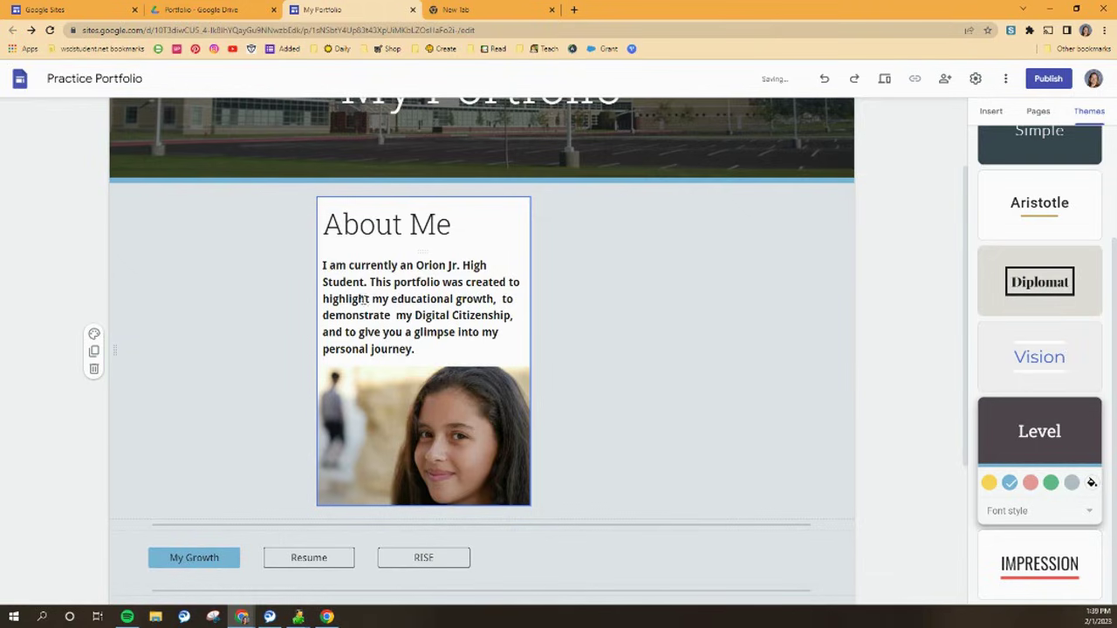
pyautogui.moveTo(425, 199); pyautogui.dragTo(253, 199)
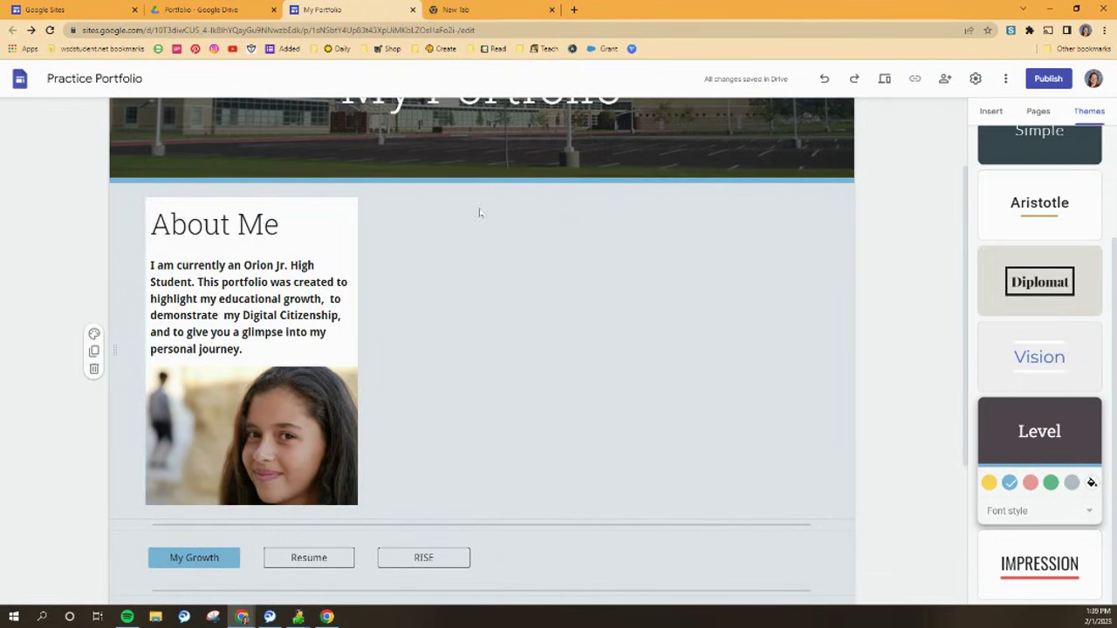
# Step: Undo the three layout moves in the About Me section
pyautogui.click(824, 81)
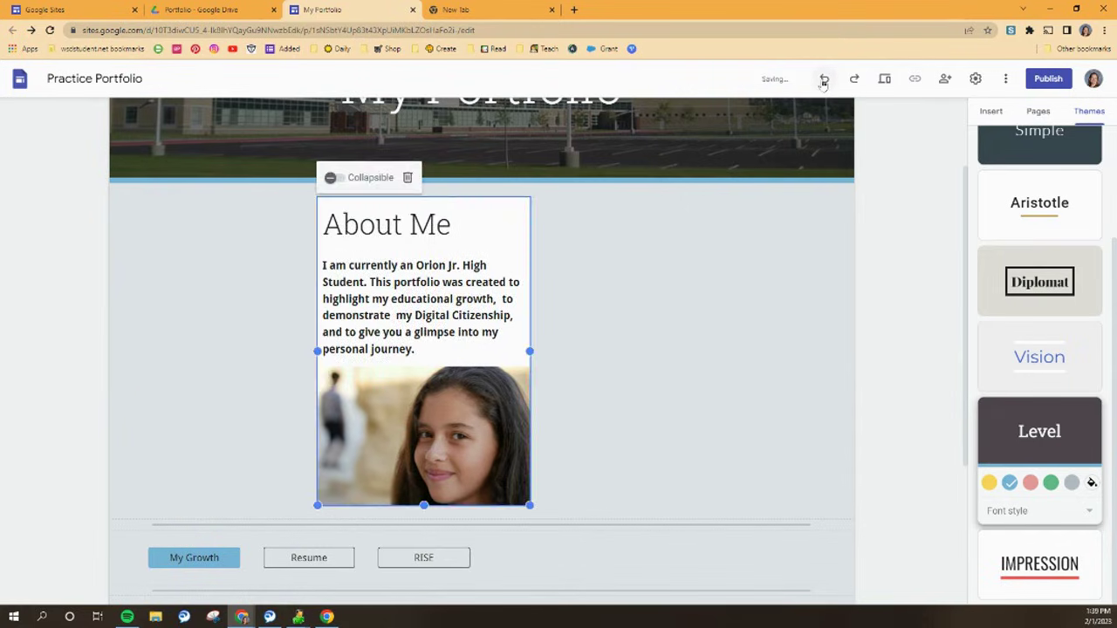
pyautogui.click(823, 81)
pyautogui.click(824, 80)
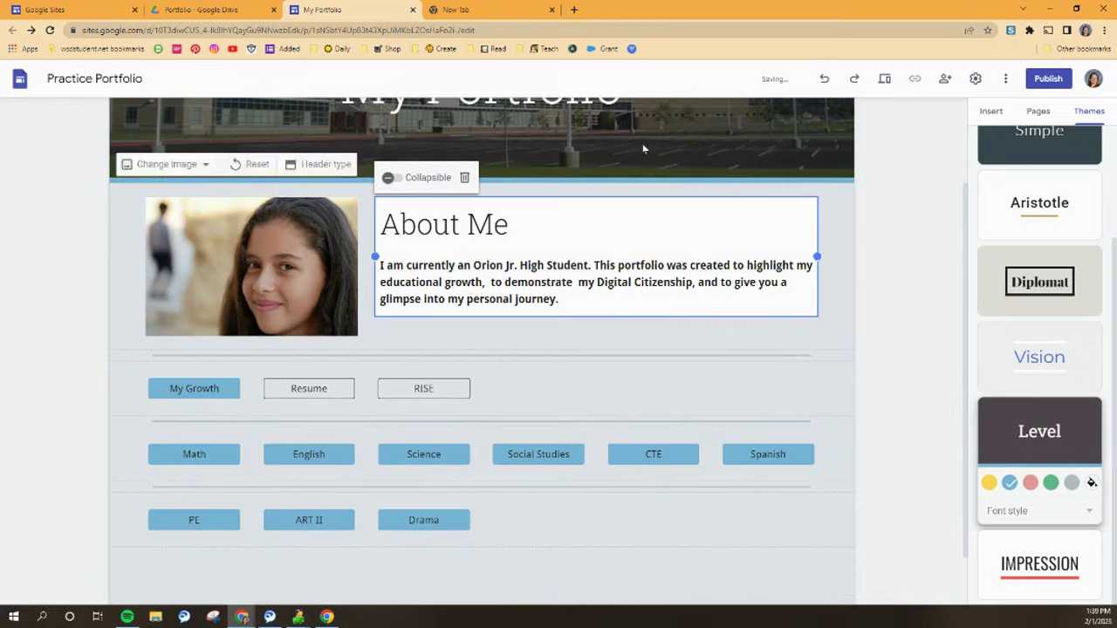
# Step: Move the girl's photo to the right side of the About Me text box in the same section
pyautogui.moveTo(173, 267); pyautogui.dragTo(824, 257)
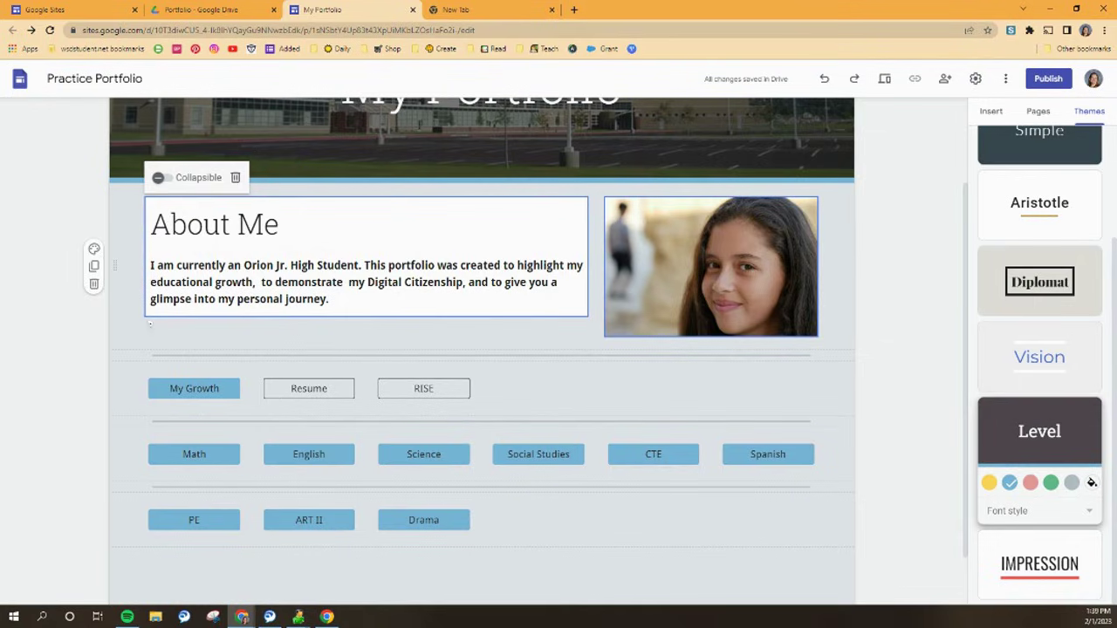
pyautogui.click(136, 324)
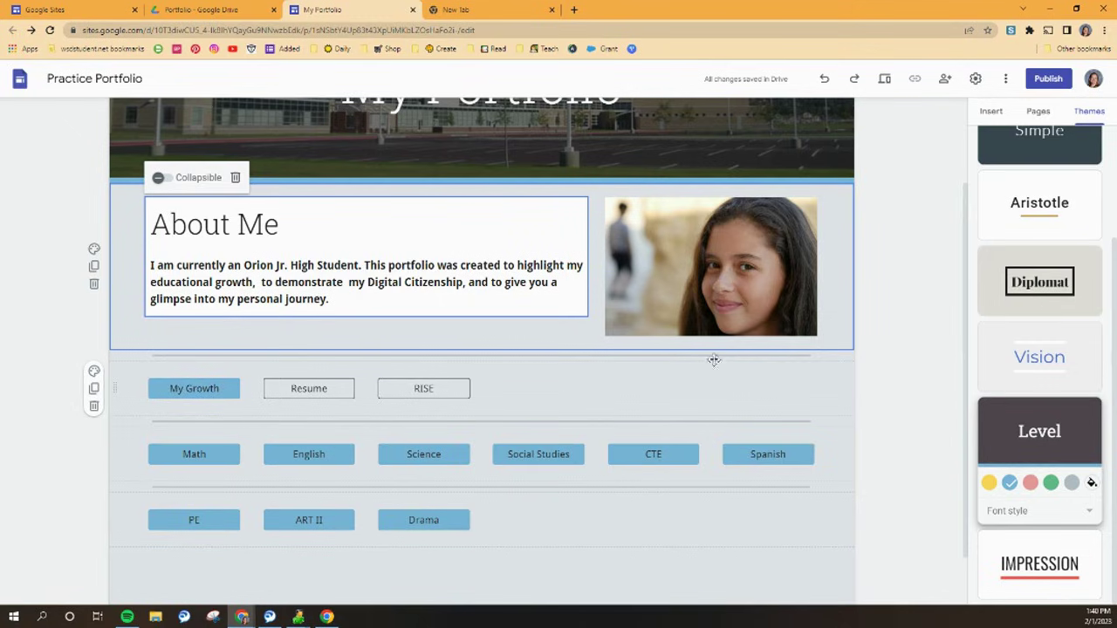
pyautogui.scroll(2, 523, 403)
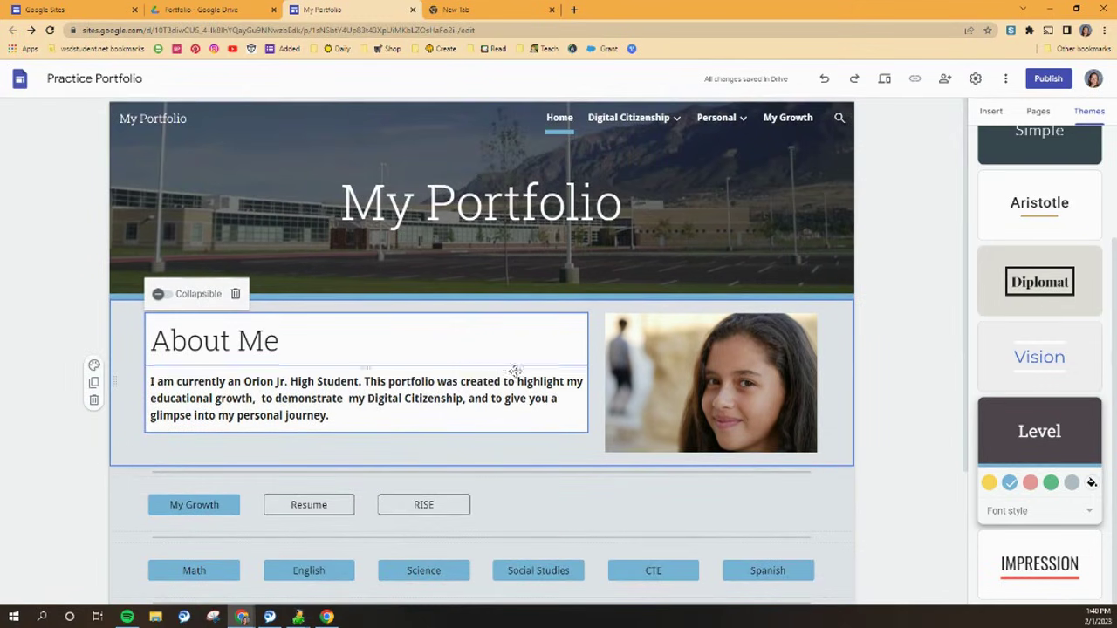